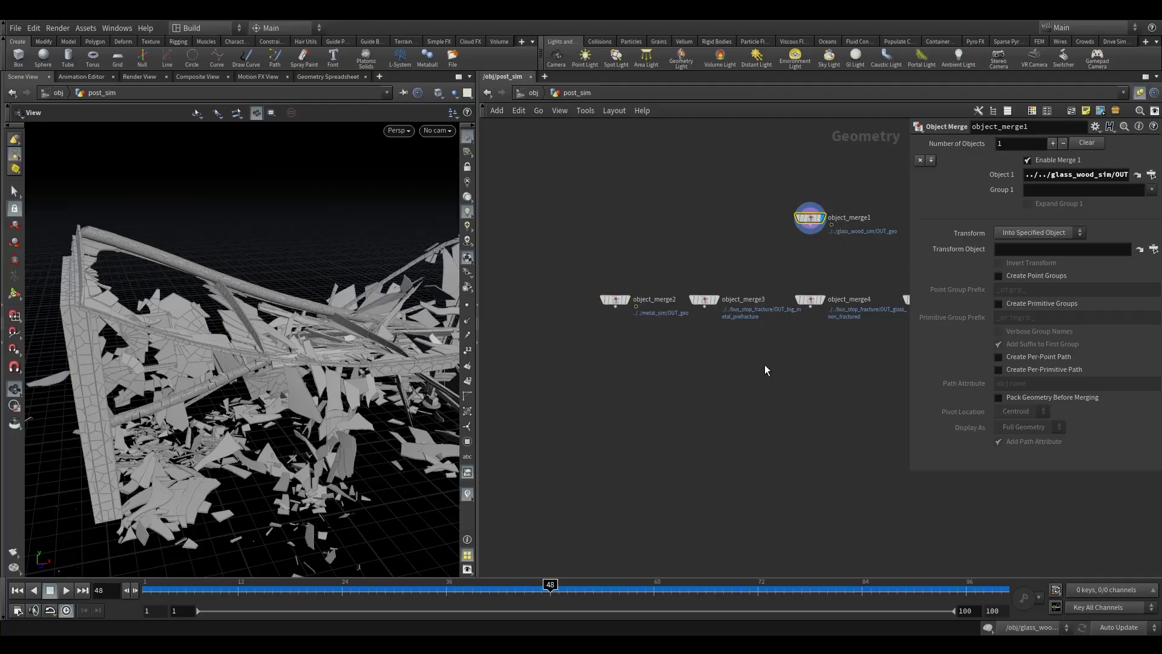
- Arrange the object merges in one row, placing the glass fracture merge first and the glass_wood_sim merge last
middle_drag(765, 364, 668, 333)
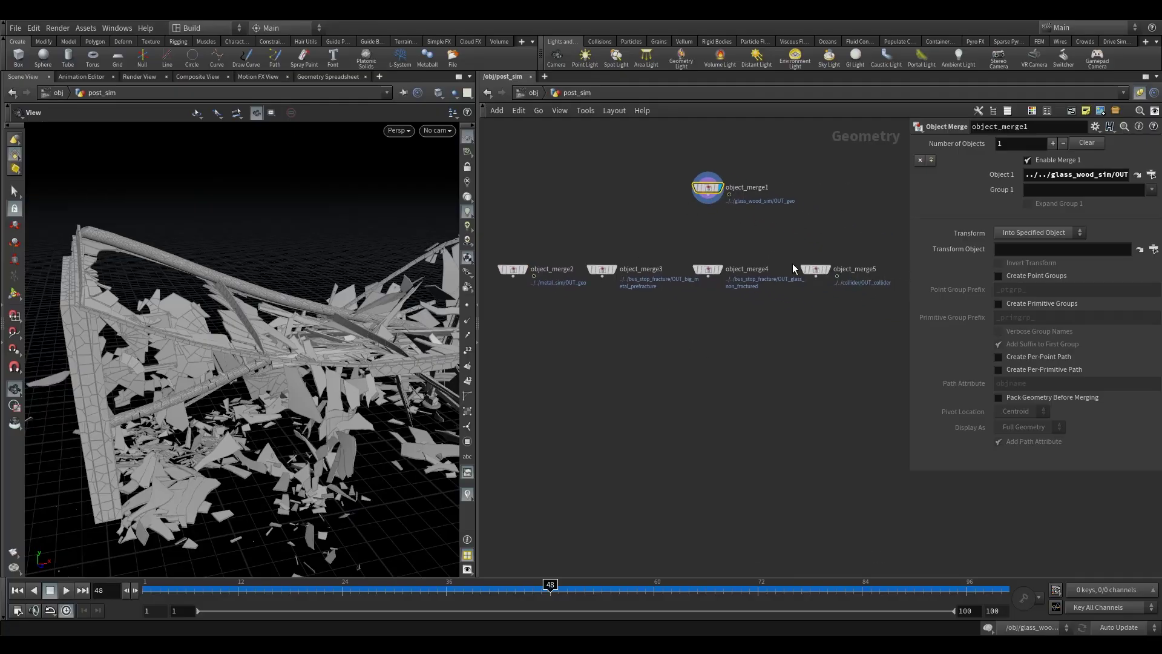
middle_drag(795, 268, 800, 266)
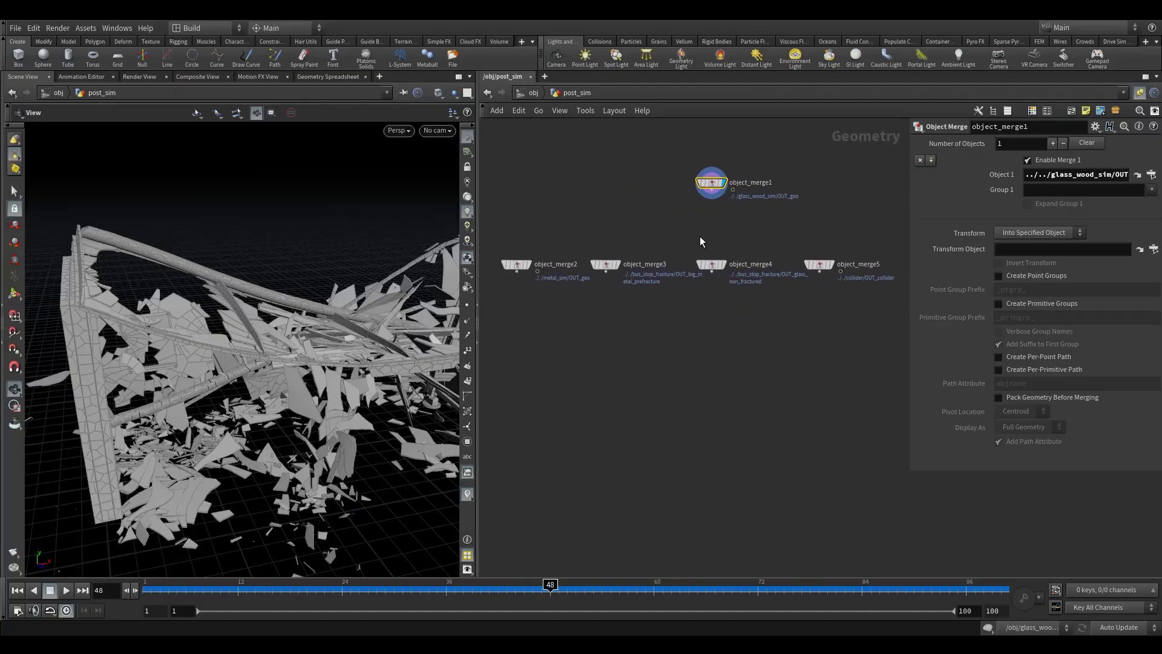
drag(700, 241, 503, 223)
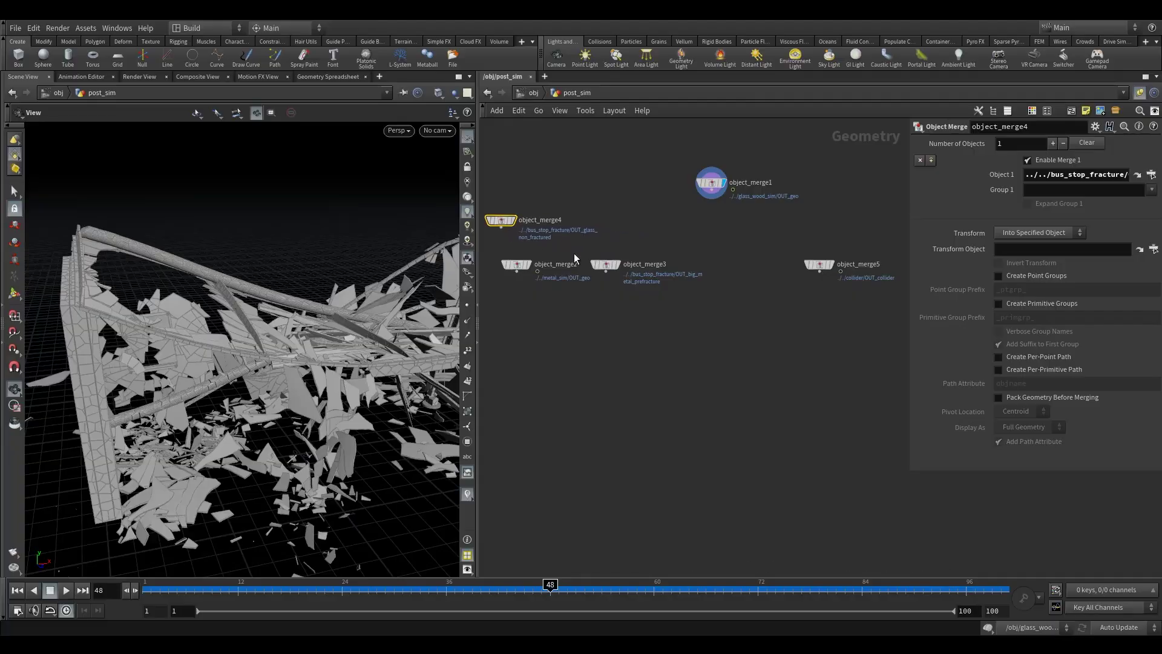
middle_drag(575, 258, 677, 263)
drag(601, 227, 508, 271)
middle_drag(509, 271, 406, 274)
drag(702, 192, 906, 277)
key(h)
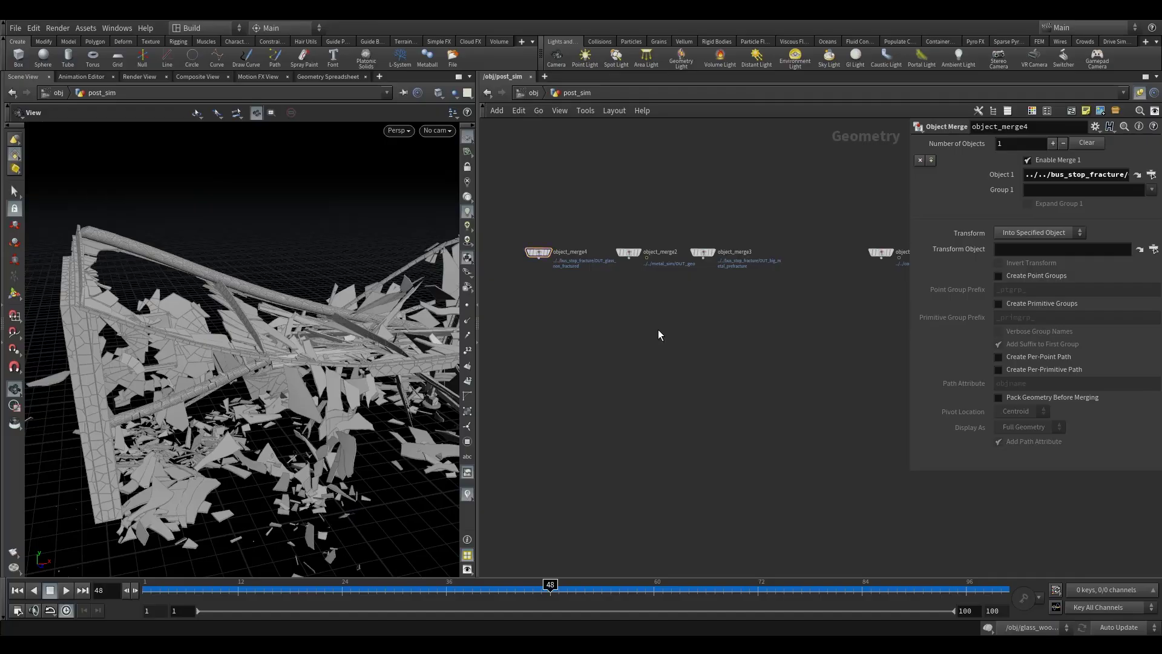
- Add an RBD Deform Pieces node below the row of object merges
key(Tab)
text(rbd)
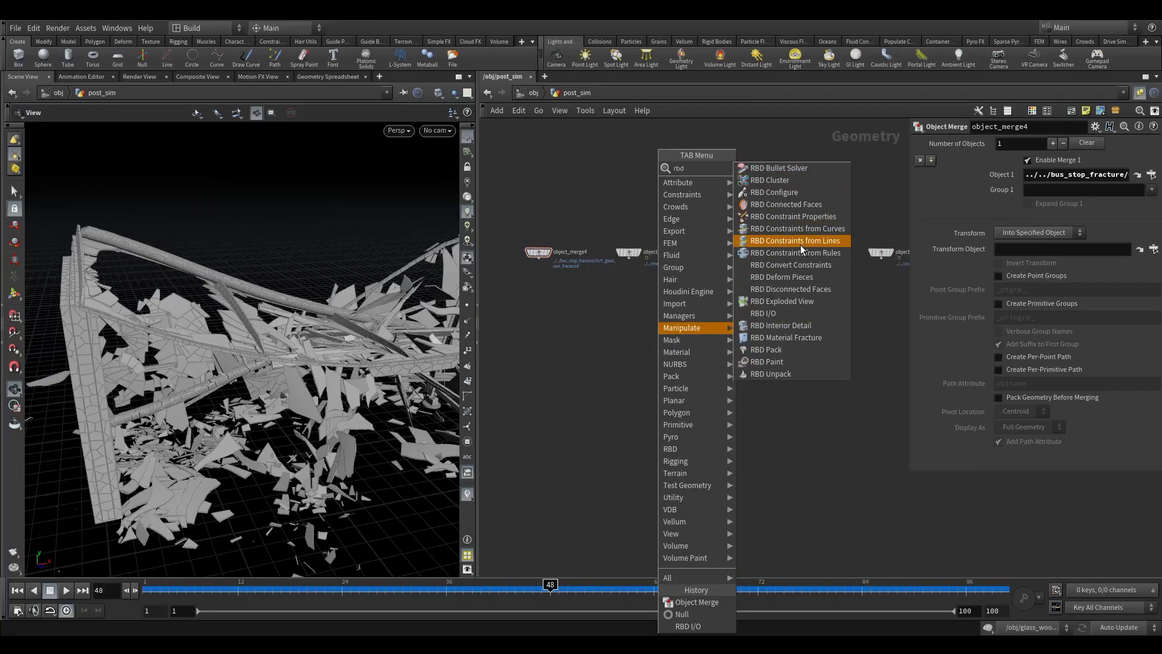
click(796, 277)
click(676, 325)
scroll(676, 325, up, 5)
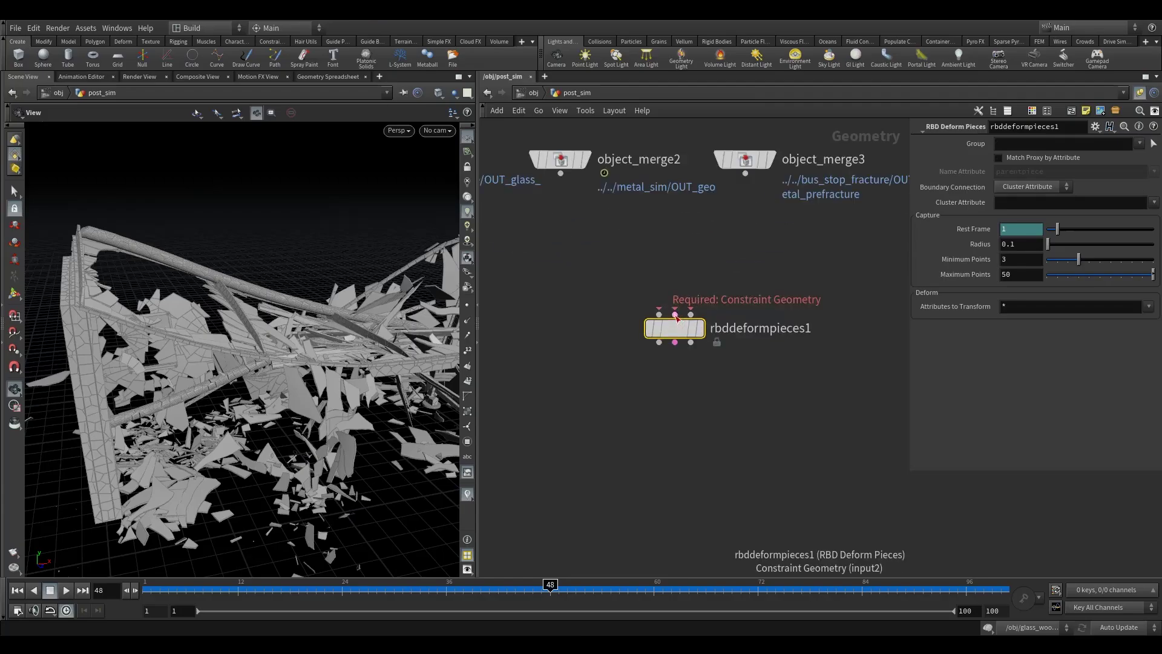
- Display the big metal prefracture merge and the metal_sim merge in turn, and examine the deformed bus stop frame from several sides
alt+drag(306, 371, 276, 371)
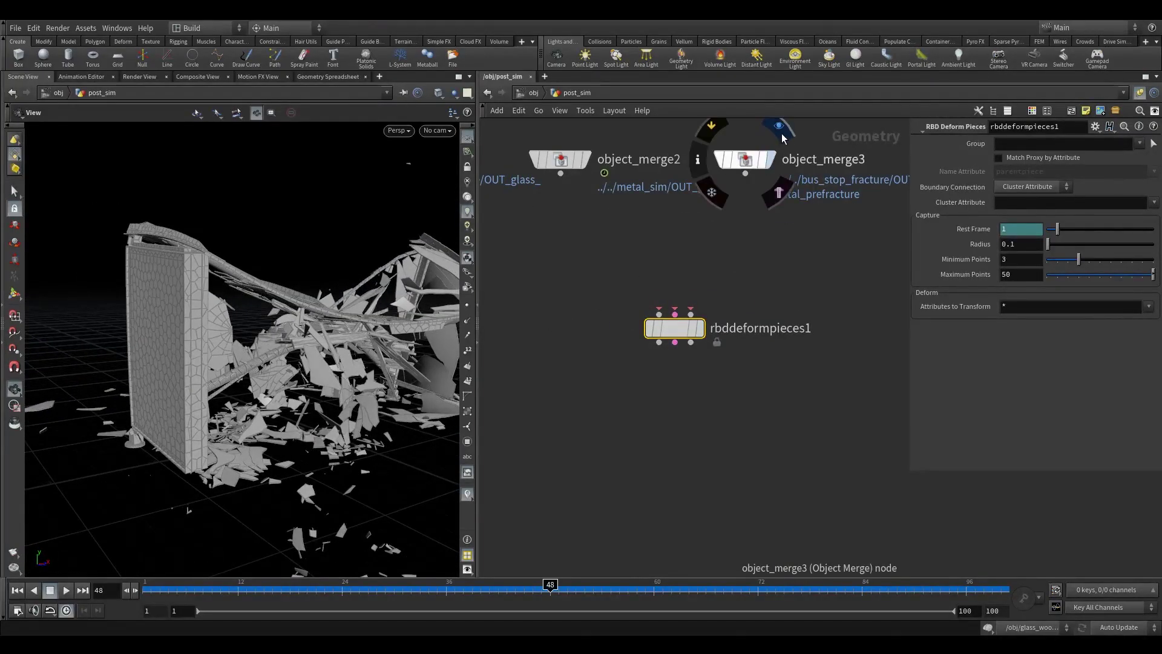
click(782, 135)
alt+drag(184, 283, 322, 267)
mouse_move(569, 154)
click(596, 130)
click(560, 159)
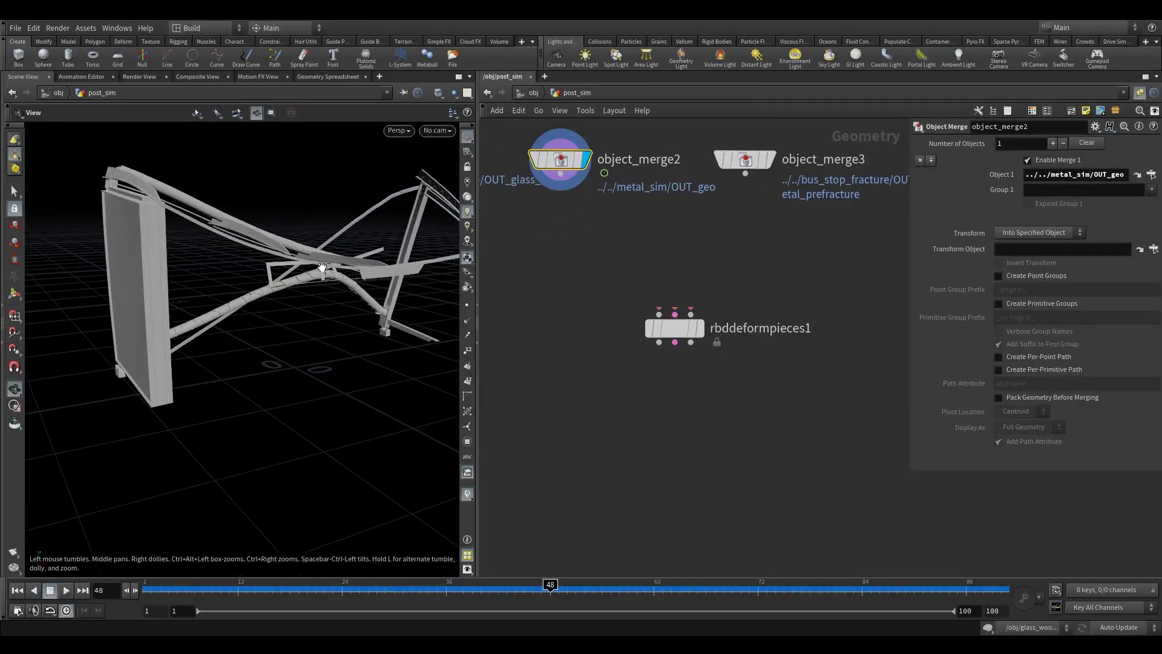
alt+drag(322, 267, 240, 222)
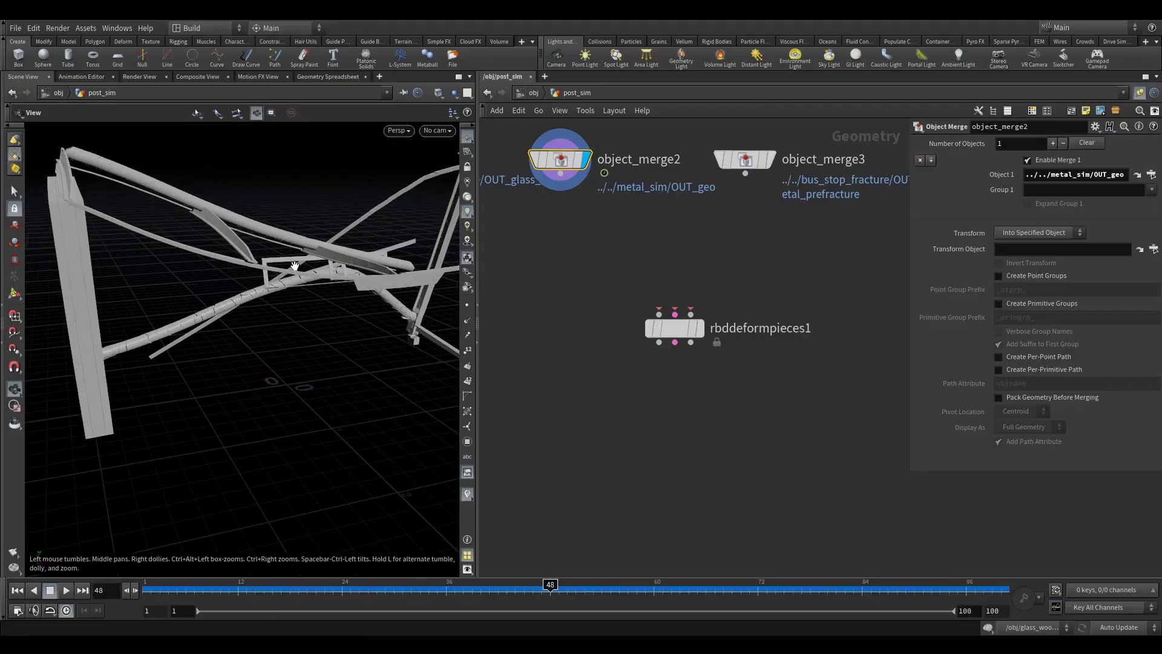
alt+drag(306, 281, 260, 291)
alt+drag(105, 227, 154, 229)
alt+middle_drag(154, 230, 176, 237)
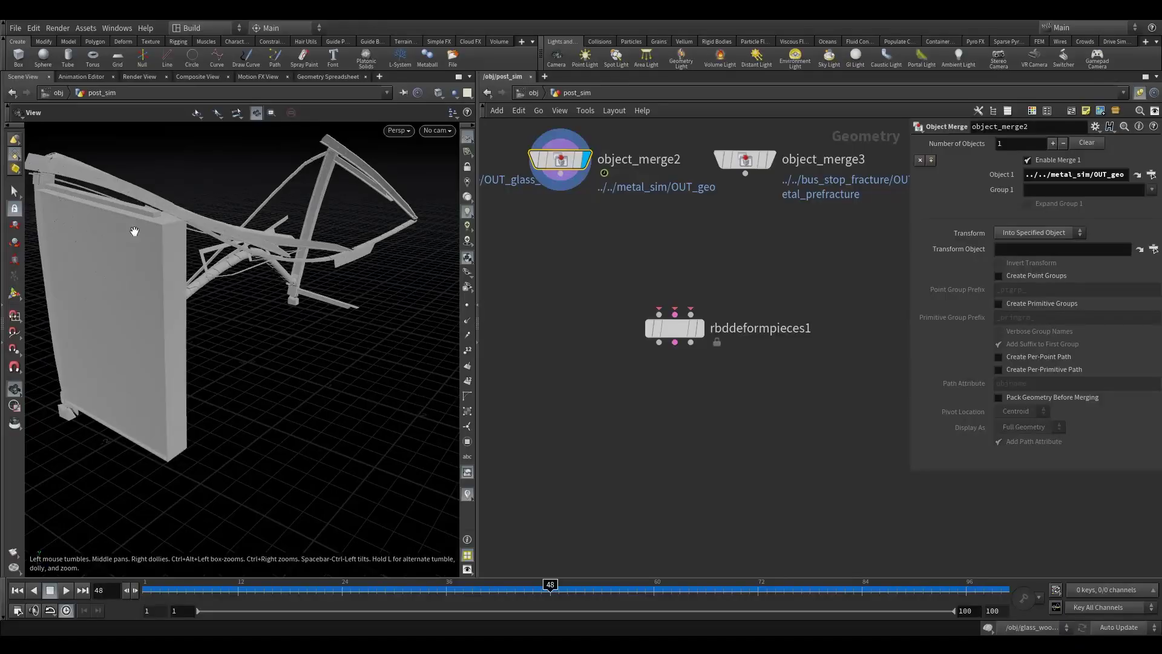
alt+drag(323, 252, 274, 296)
- Connect the big metal prefracture merge to the Geometry input of rbddeformpieces1 and display that merge
drag(672, 328, 635, 350)
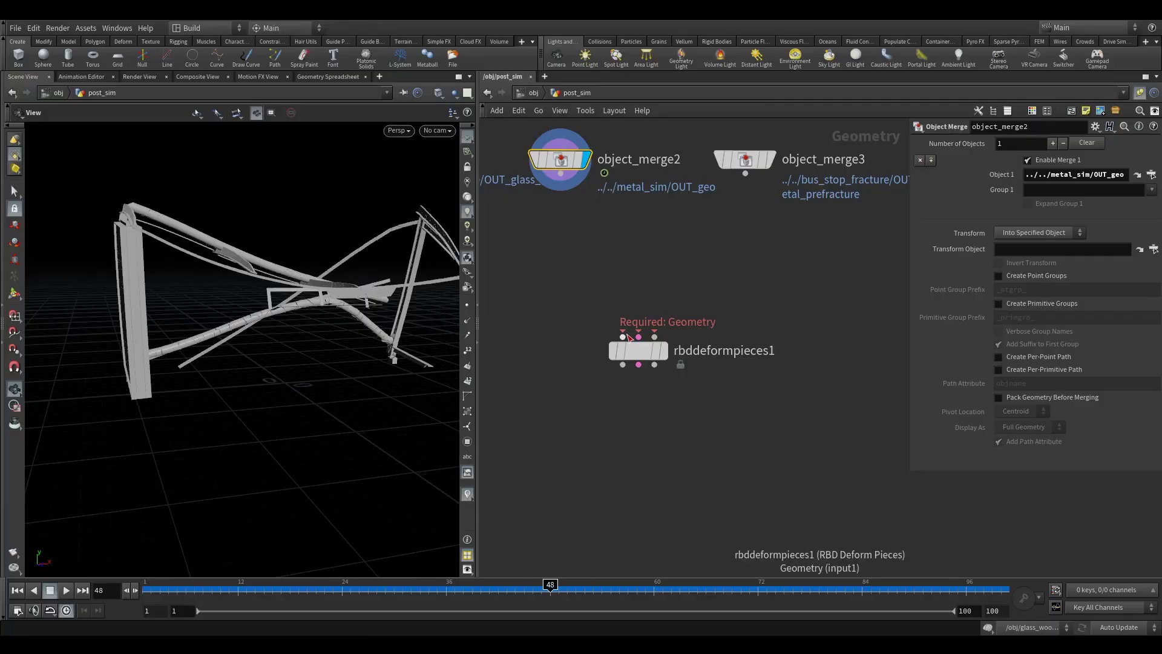
middle_drag(643, 246, 663, 258)
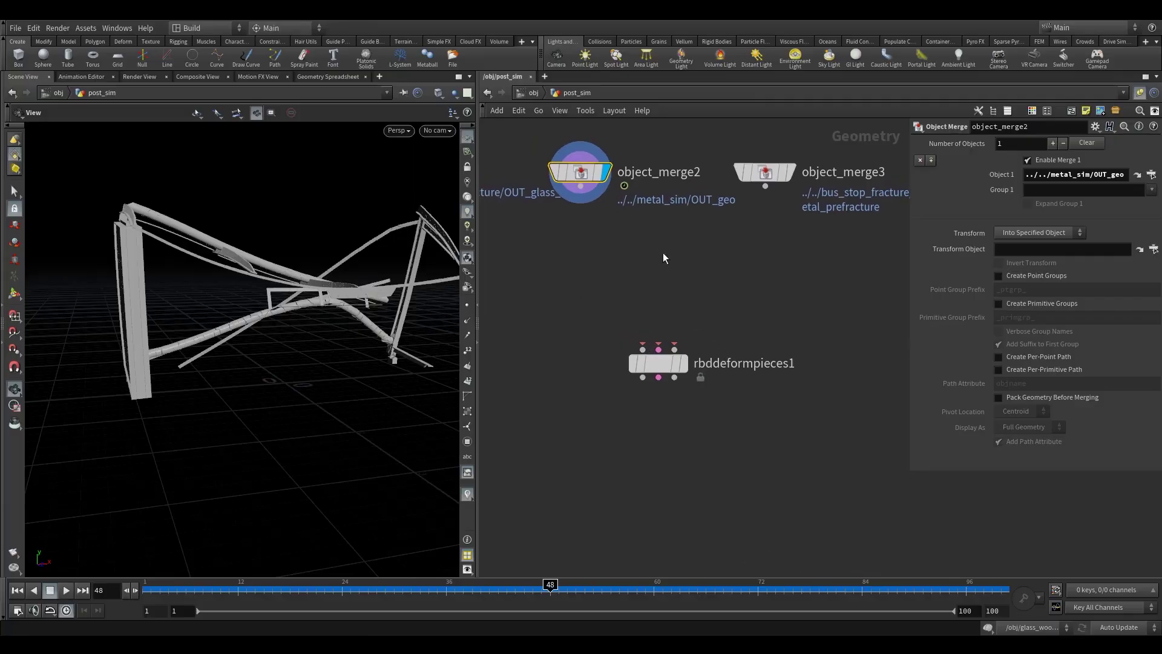
drag(764, 175, 603, 244)
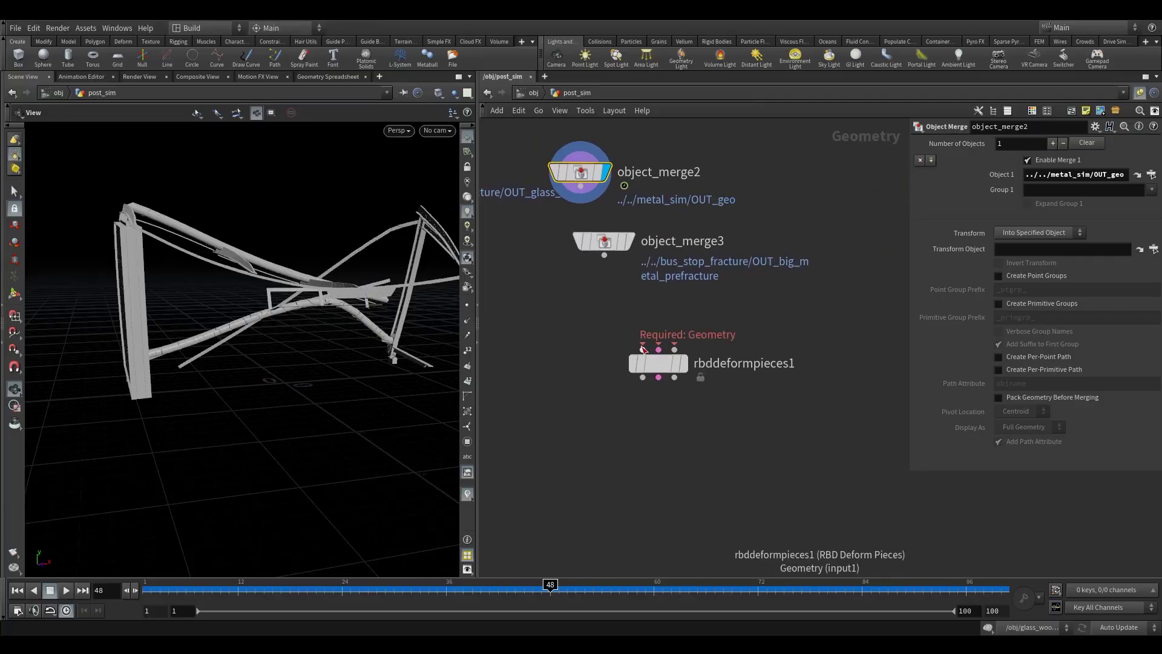
drag(643, 349, 587, 260)
click(637, 207)
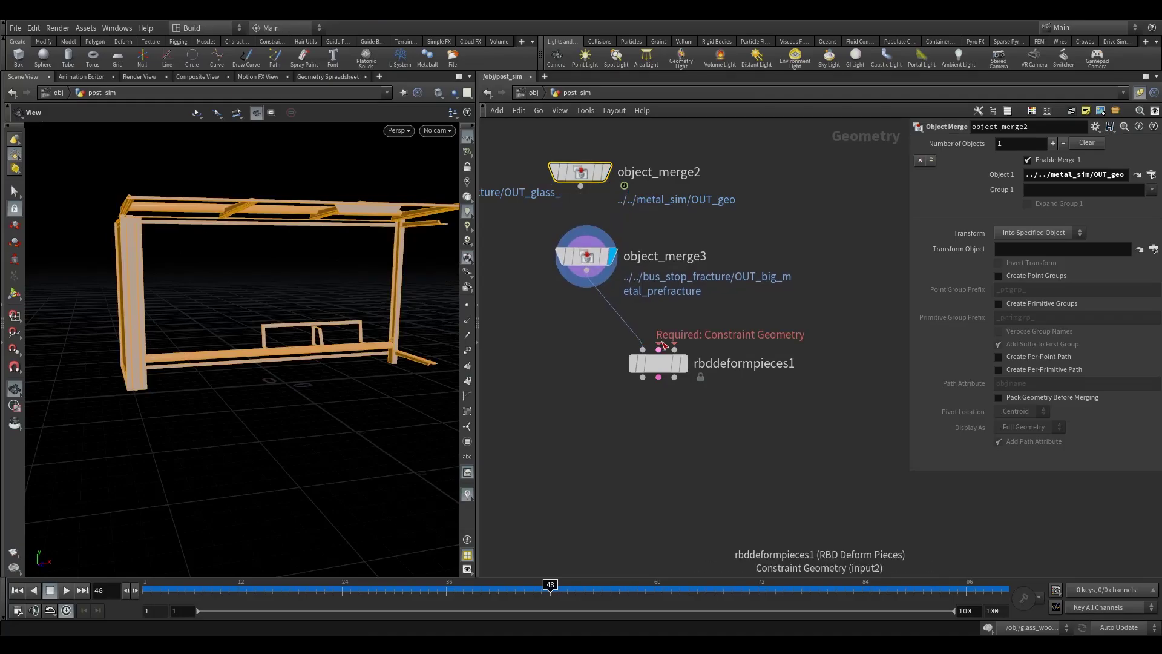
- Connect the metal_sim merge to the third input of rbddeformpieces1 and space the two merges symmetrically above it
drag(581, 176, 754, 251)
click(659, 363)
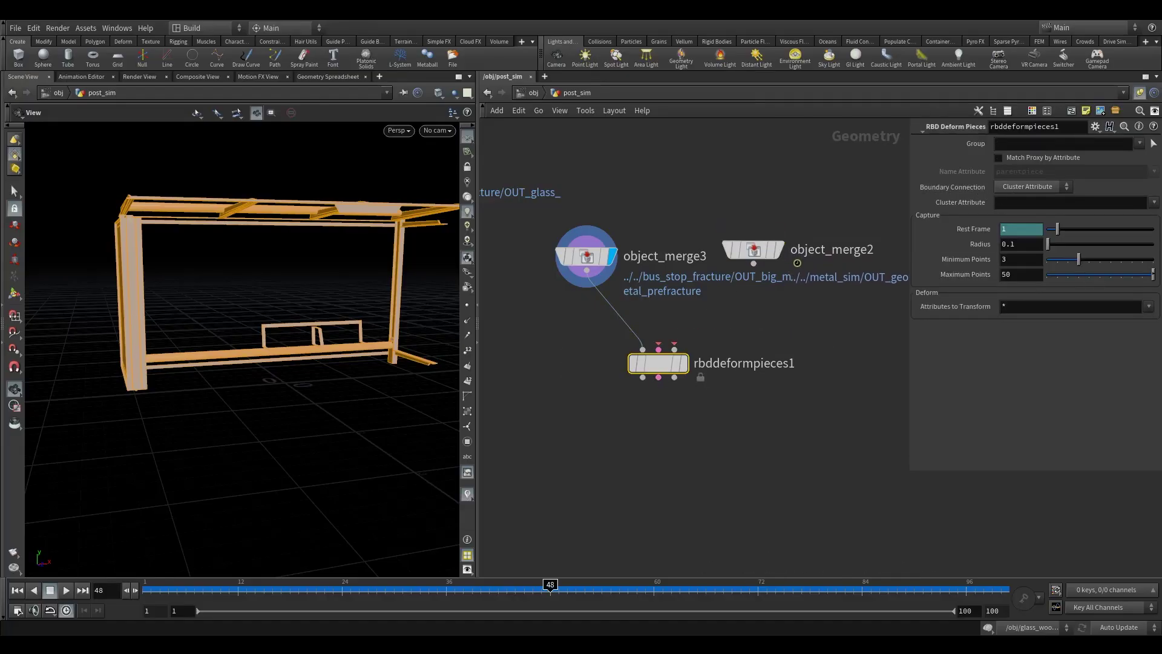
click(1042, 188)
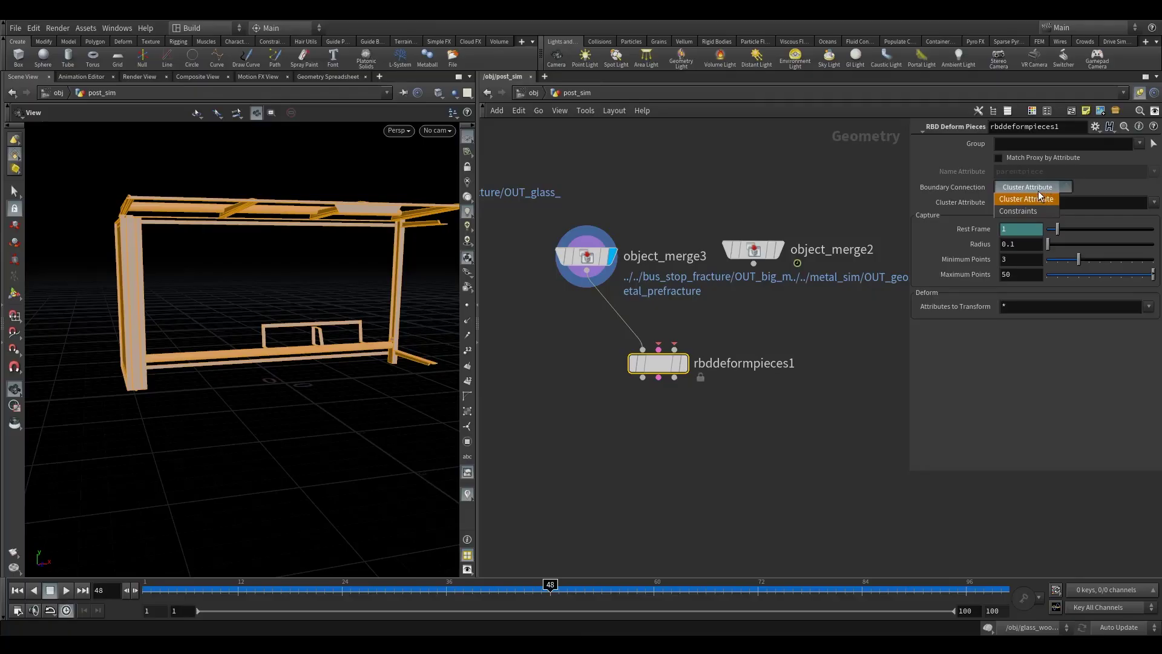
click(990, 181)
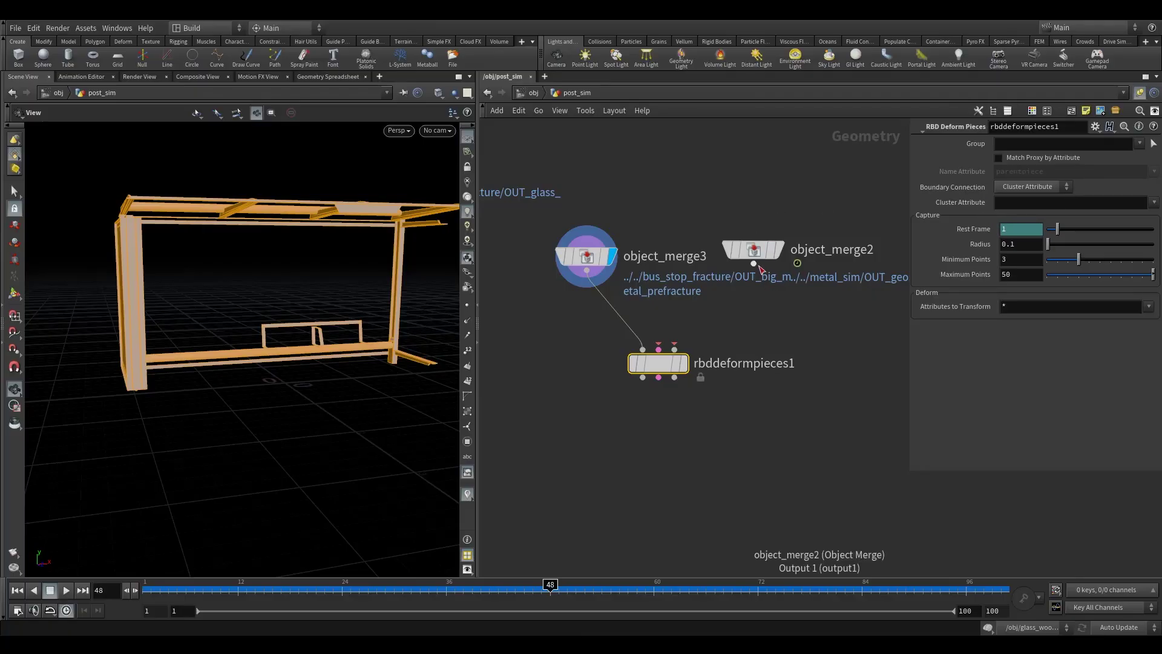
drag(754, 265, 665, 367)
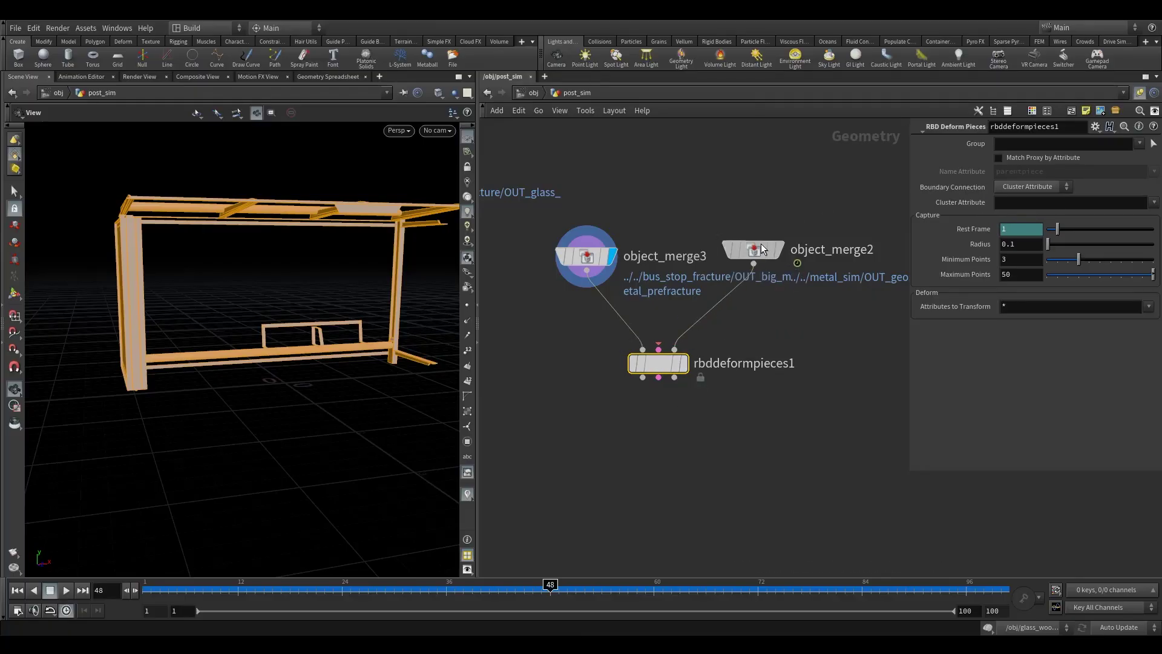
drag(761, 244, 794, 241)
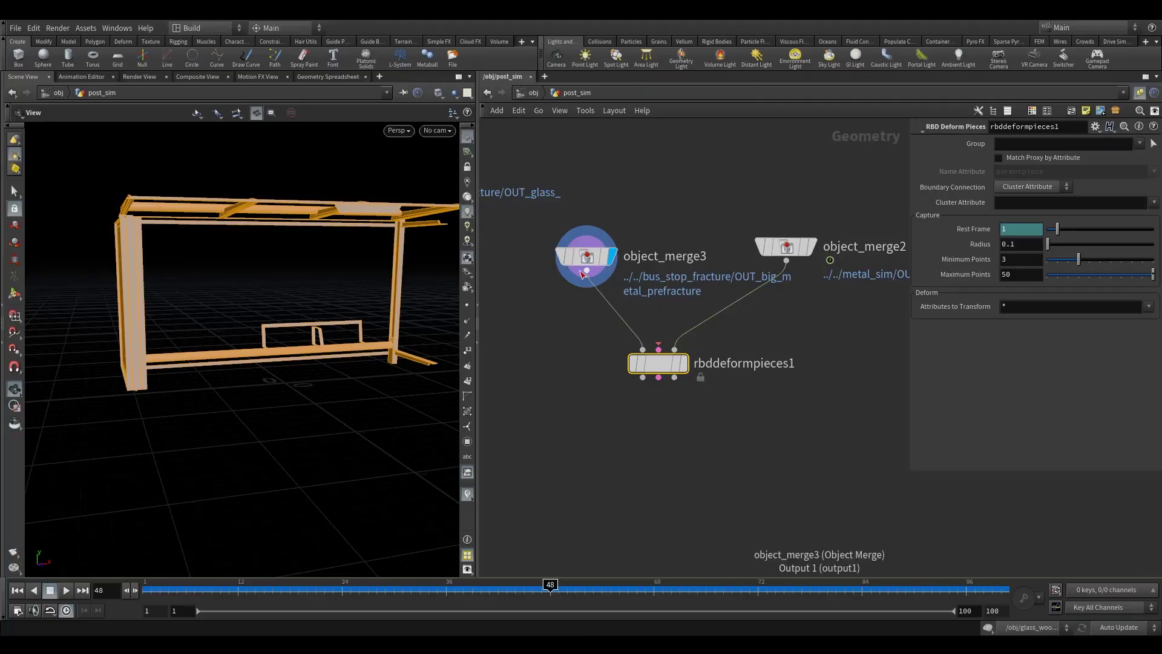
mouse_move(584, 261)
mouse_down()
mouse_move(594, 259)
mouse_move(566, 262)
mouse_up()
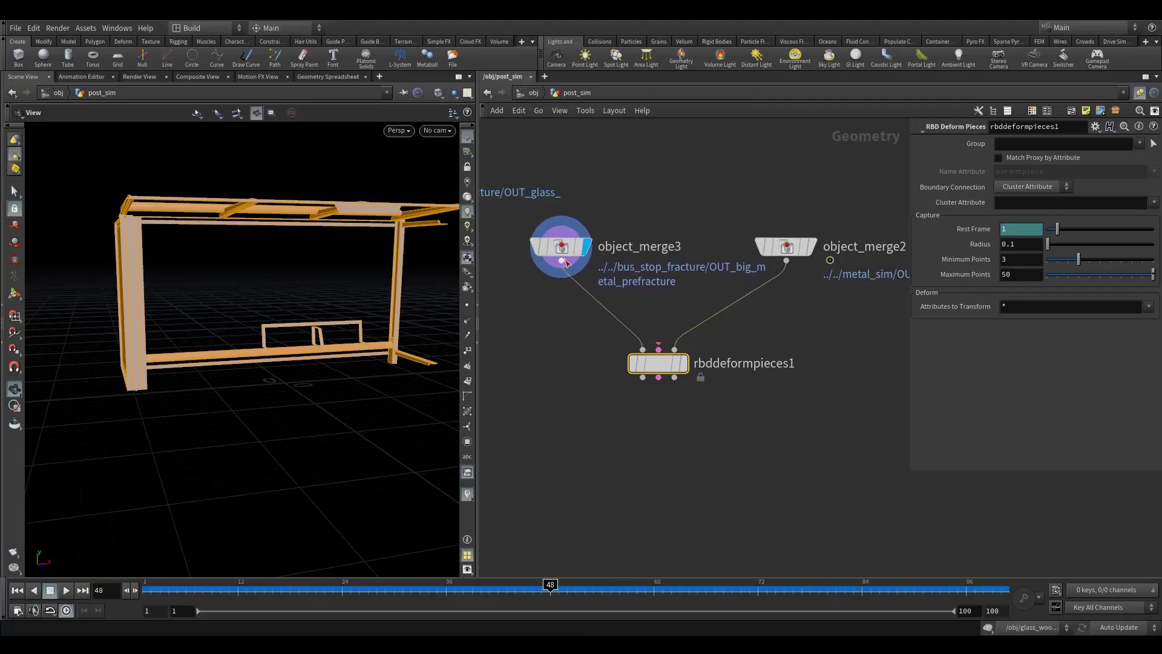
- Insert a Divide node between the metal prefracture merge and rbddeformpieces1, and display it
click(575, 275)
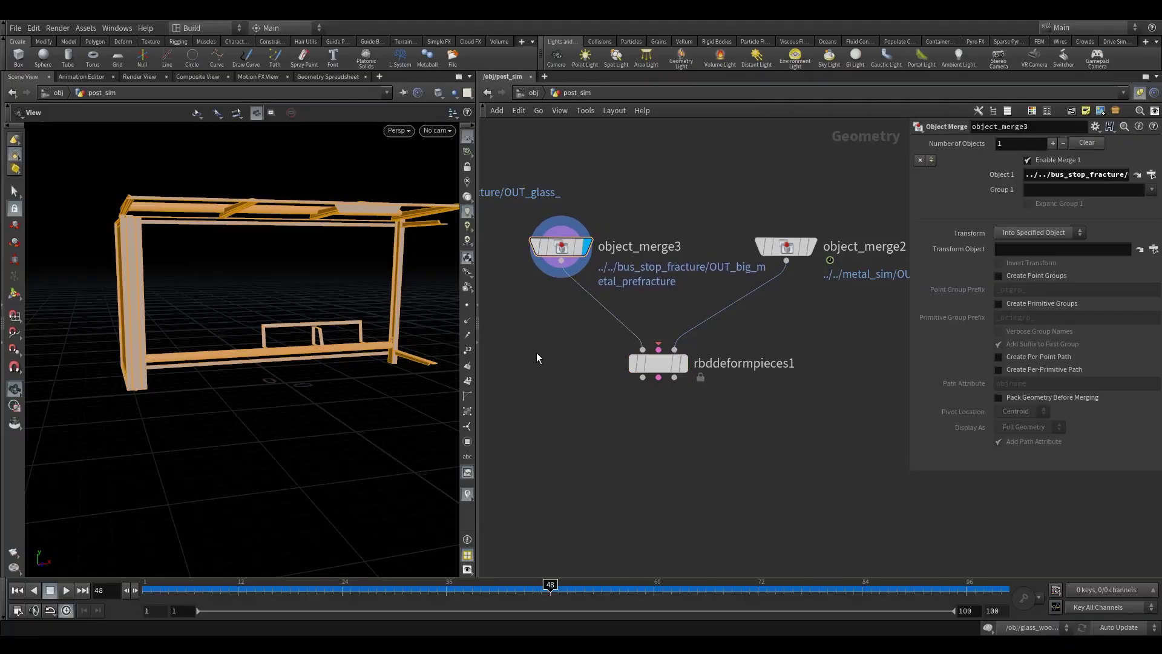
drag(124, 298, 244, 309)
right_drag(244, 309, 274, 327)
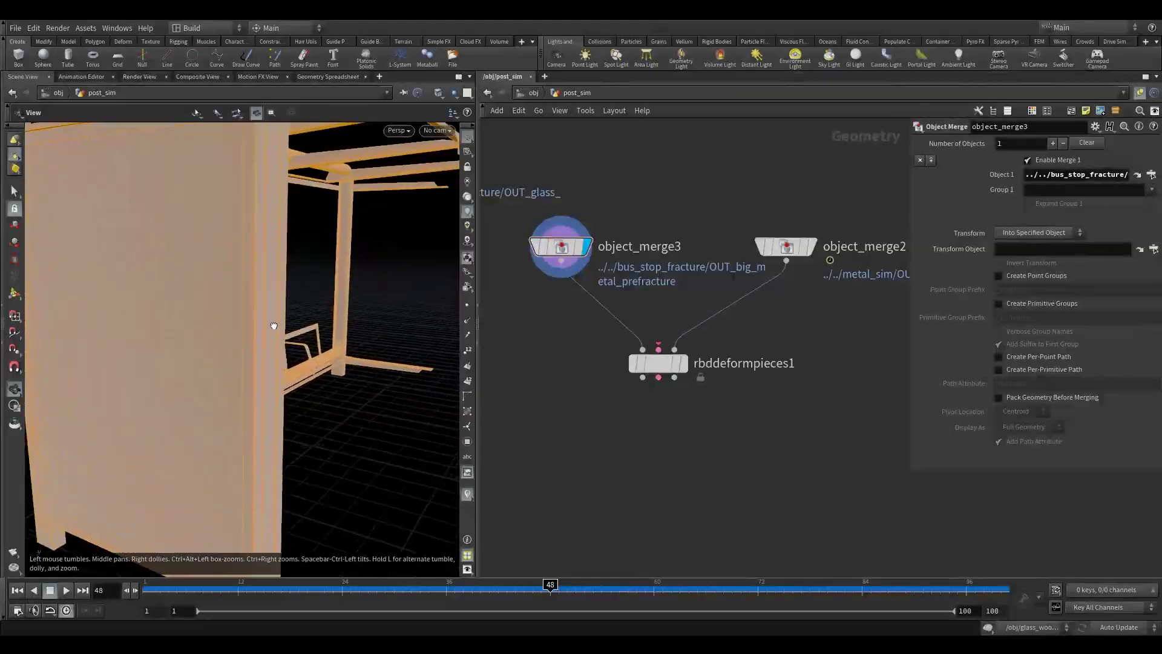
drag(275, 327, 287, 294)
right_drag(287, 294, 257, 317)
drag(257, 317, 285, 324)
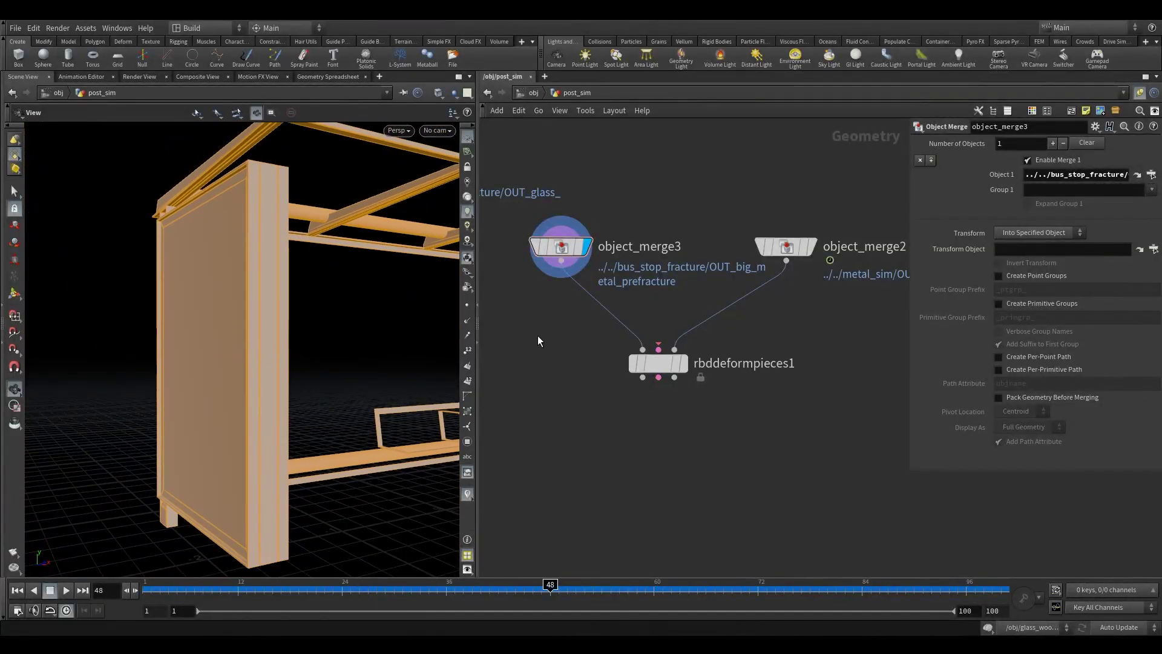
key(Tab)
text(div)
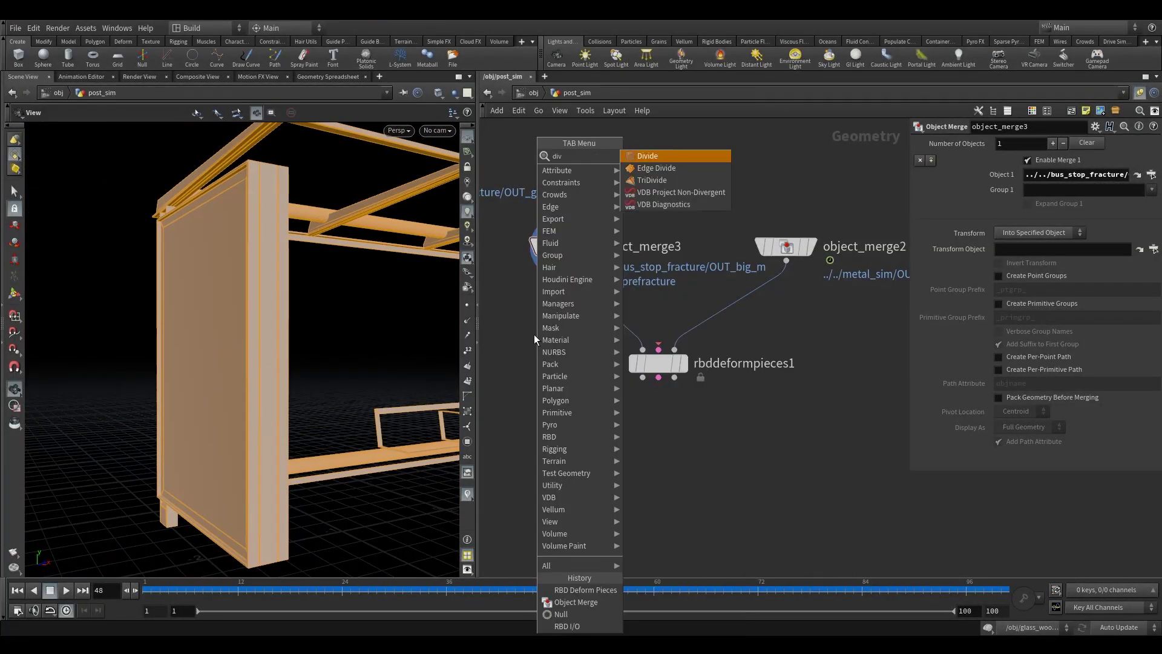
click(645, 156)
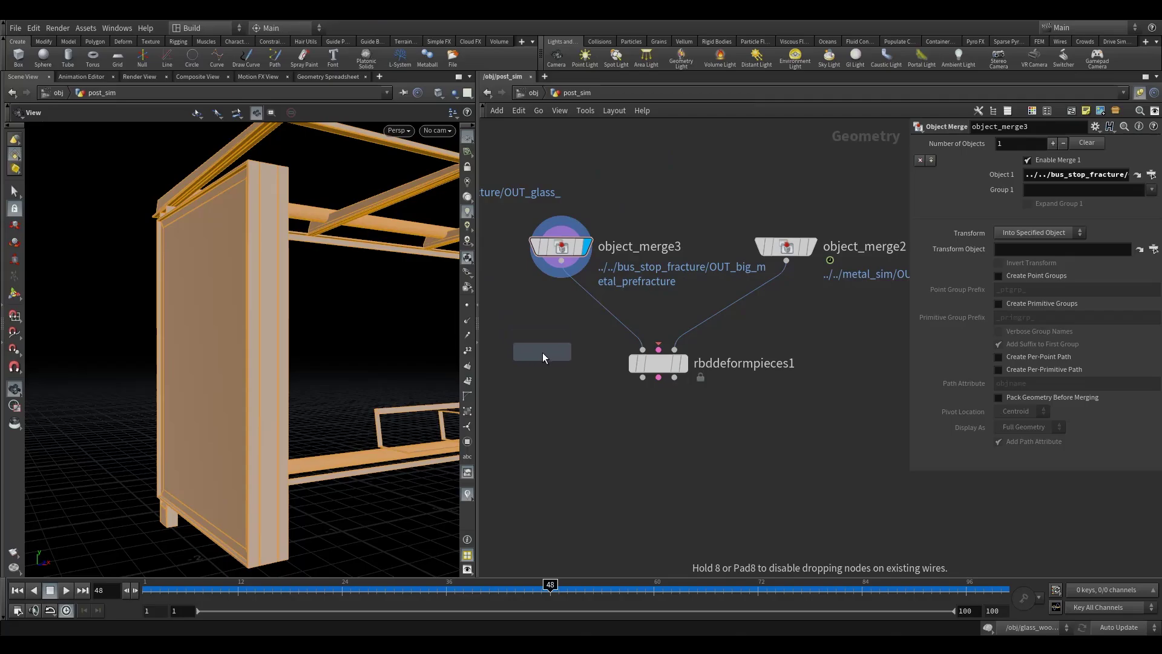
click(561, 310)
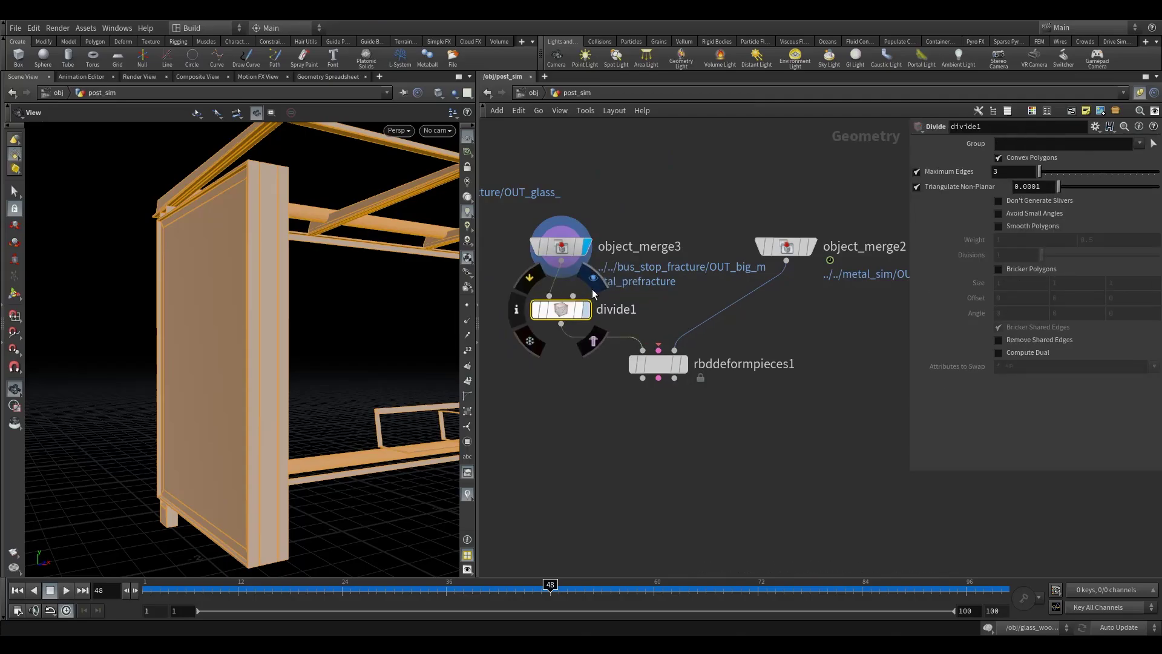
click(586, 309)
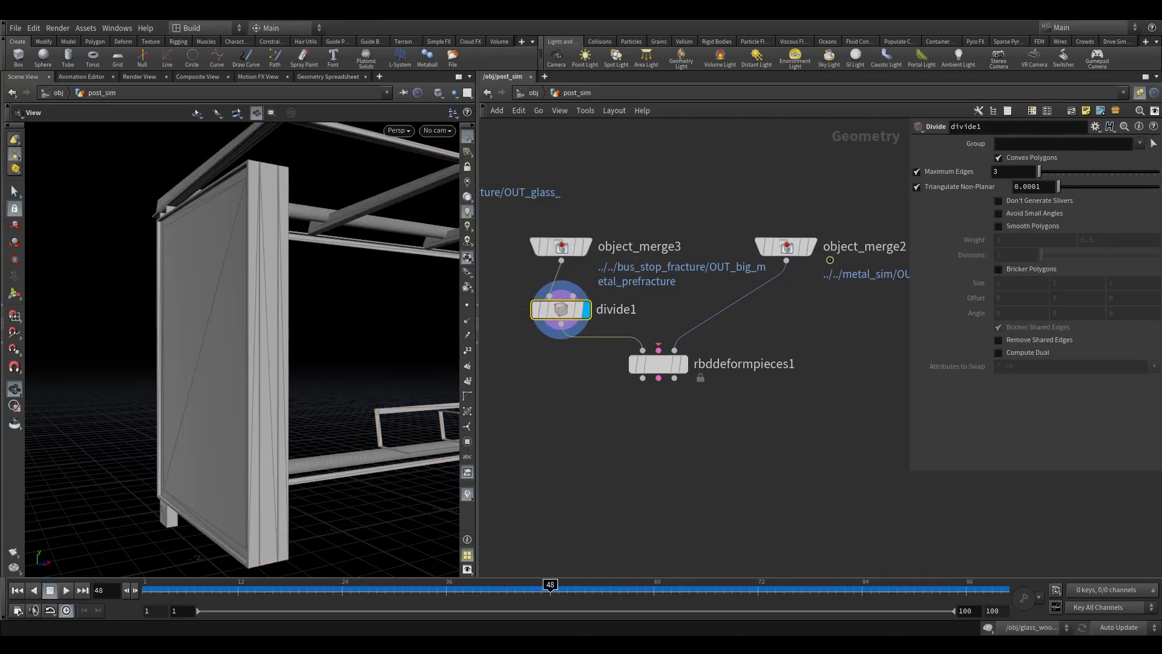
- In divide1, disable Convex Polygons and enable Bricker Polygons with a size of .05 on all three axes
click(1013, 158)
click(1015, 268)
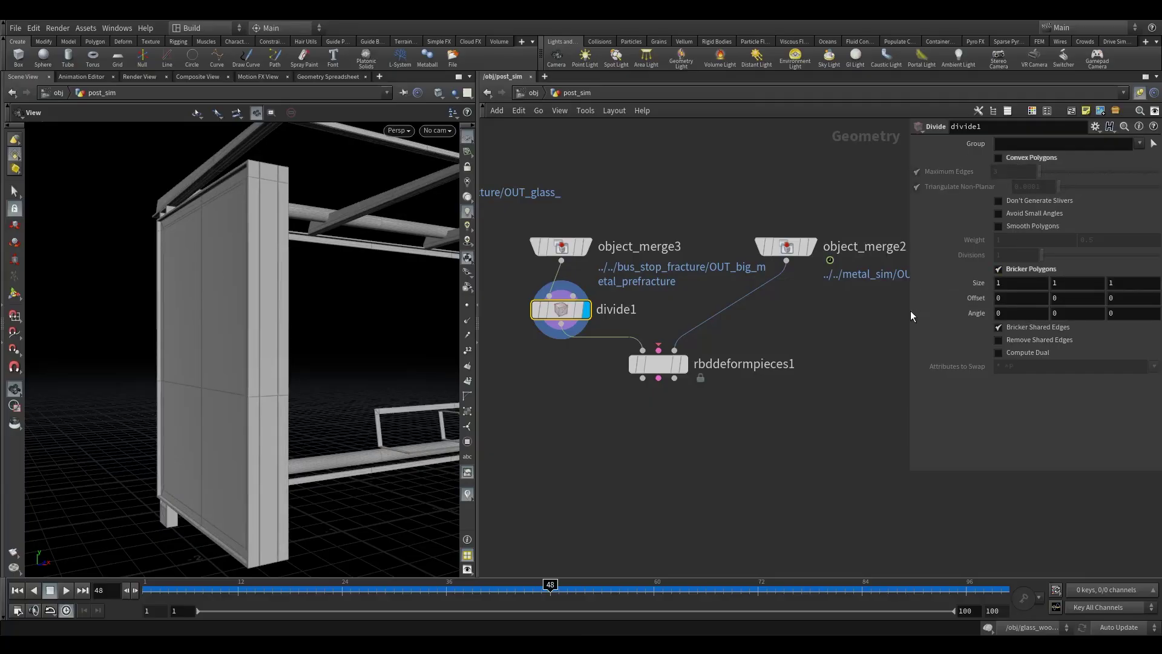
drag(910, 311, 749, 310)
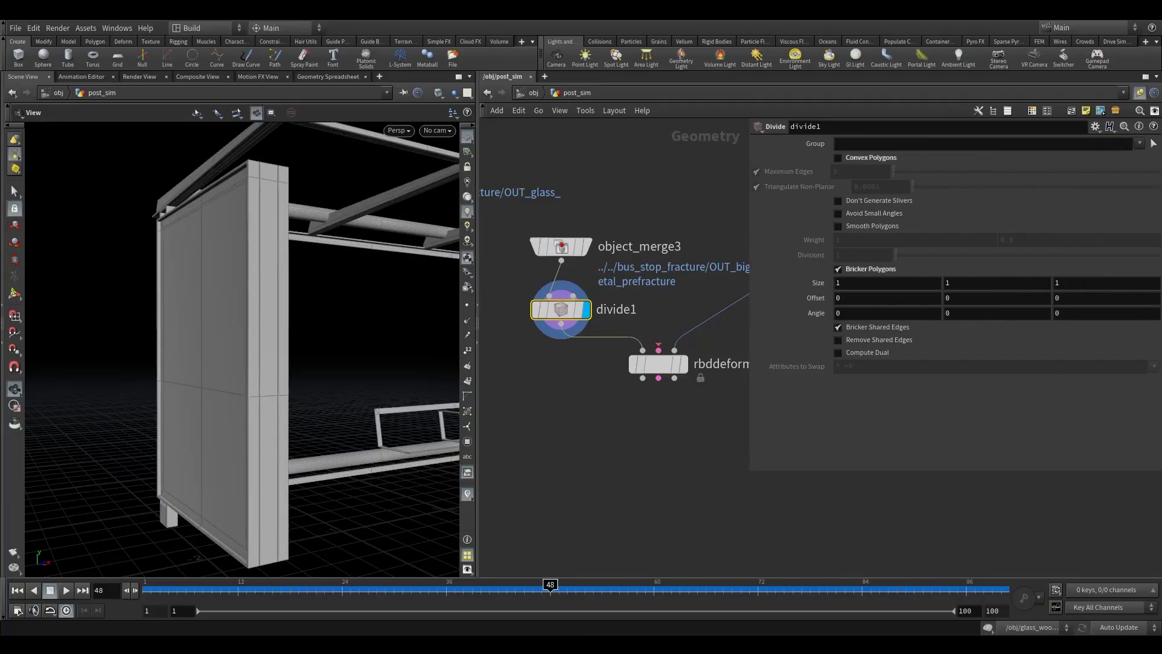
click(873, 282)
text(.05)
key(Tab)
key(Tab)
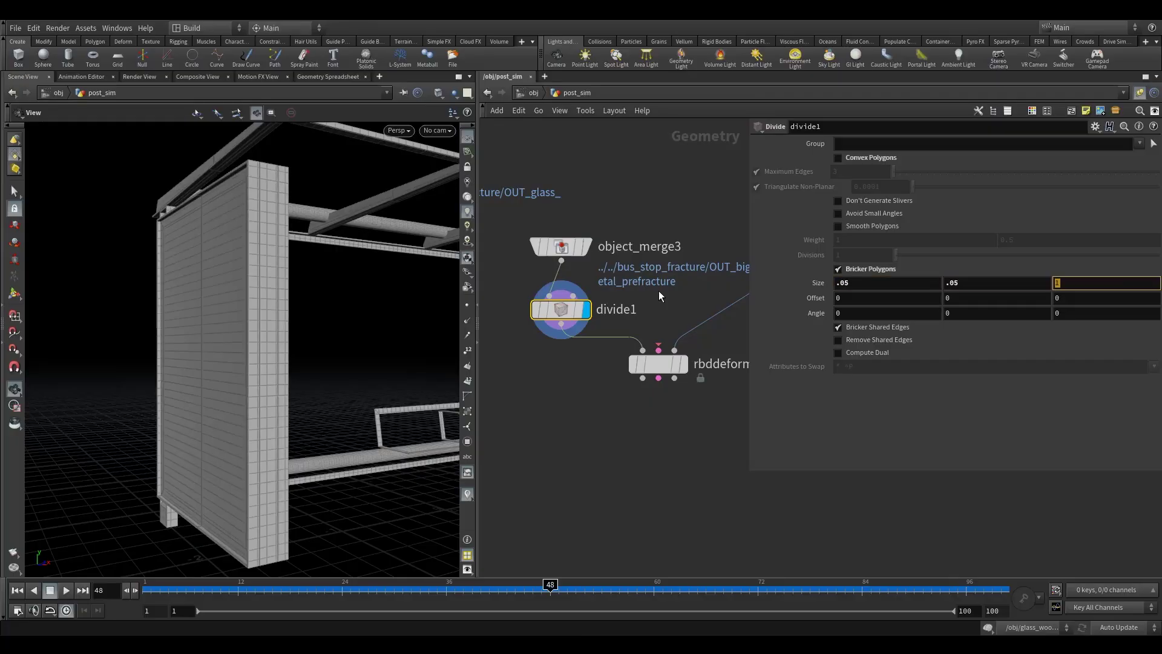
key(Return)
- Check the panel's new grid subdivision, and display the rbddeformpieces1 result to inspect the deformed metal frame
drag(306, 350, 199, 302)
scroll(605, 415, up, 2)
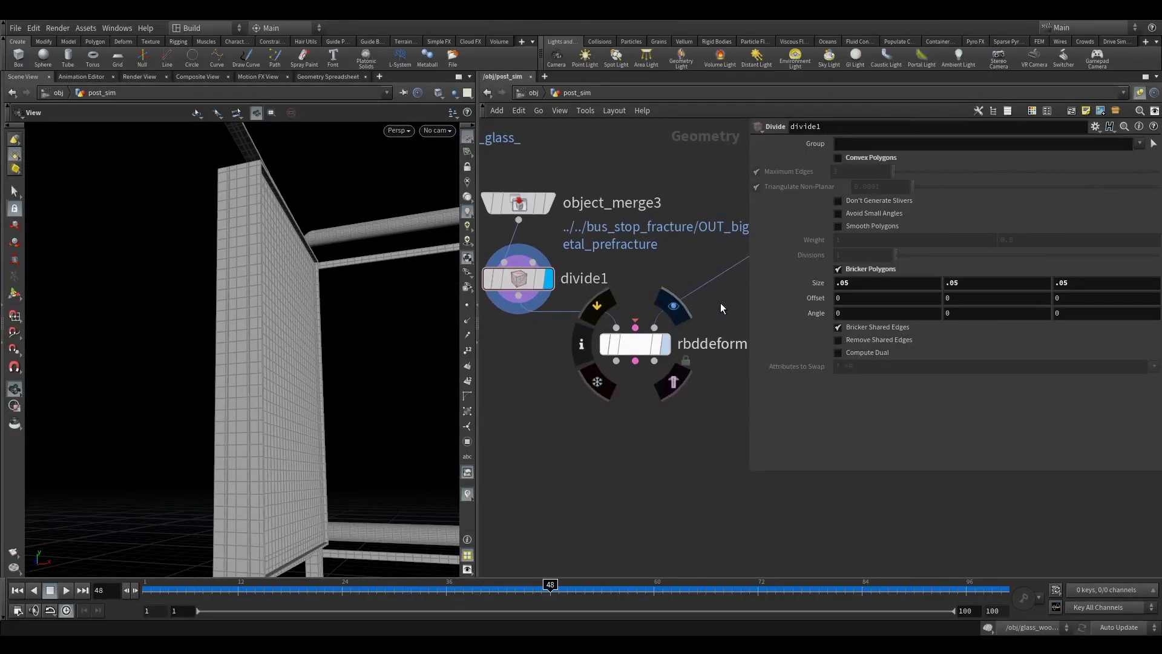
click(674, 307)
scroll(419, 356, down, 5)
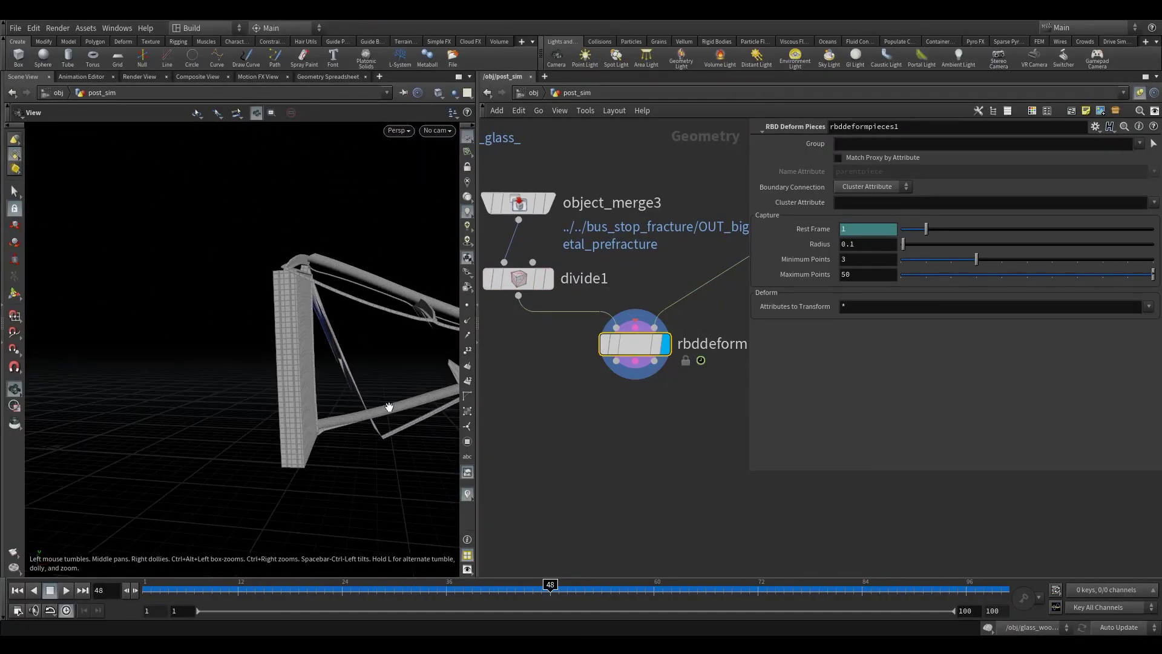
drag(381, 391, 301, 379)
scroll(302, 380, up, 3)
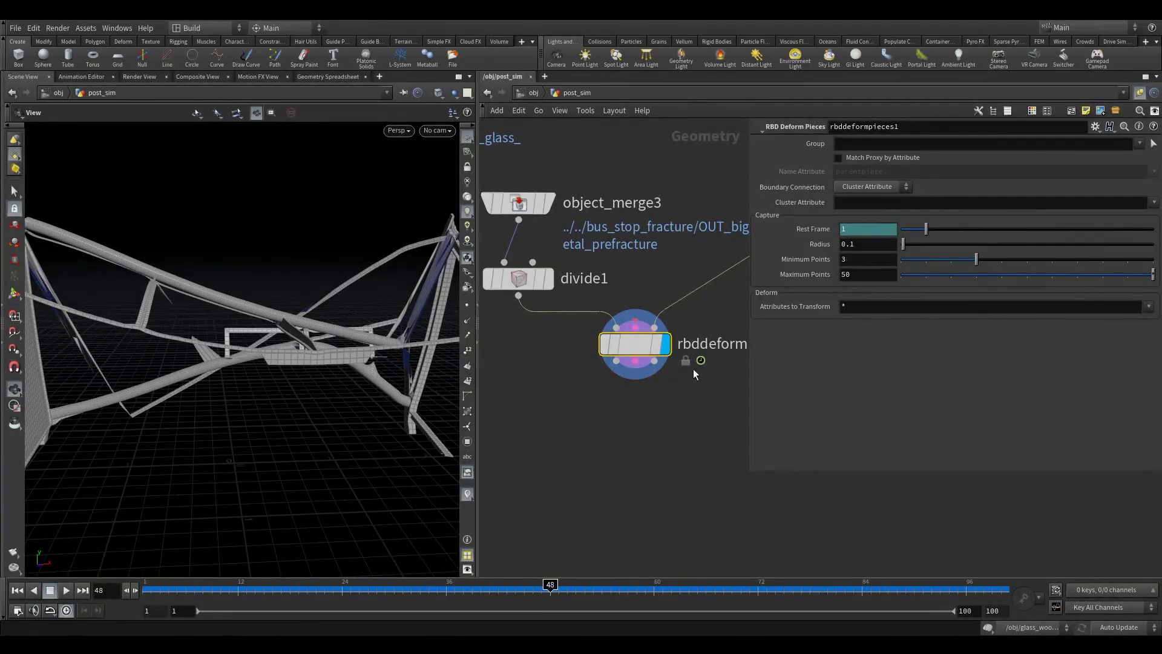
- Set the capture Radius of rbddeformpieces1 to 0.2
drag(653, 357, 656, 366)
scroll(280, 394, down, 3)
drag(280, 394, 217, 394)
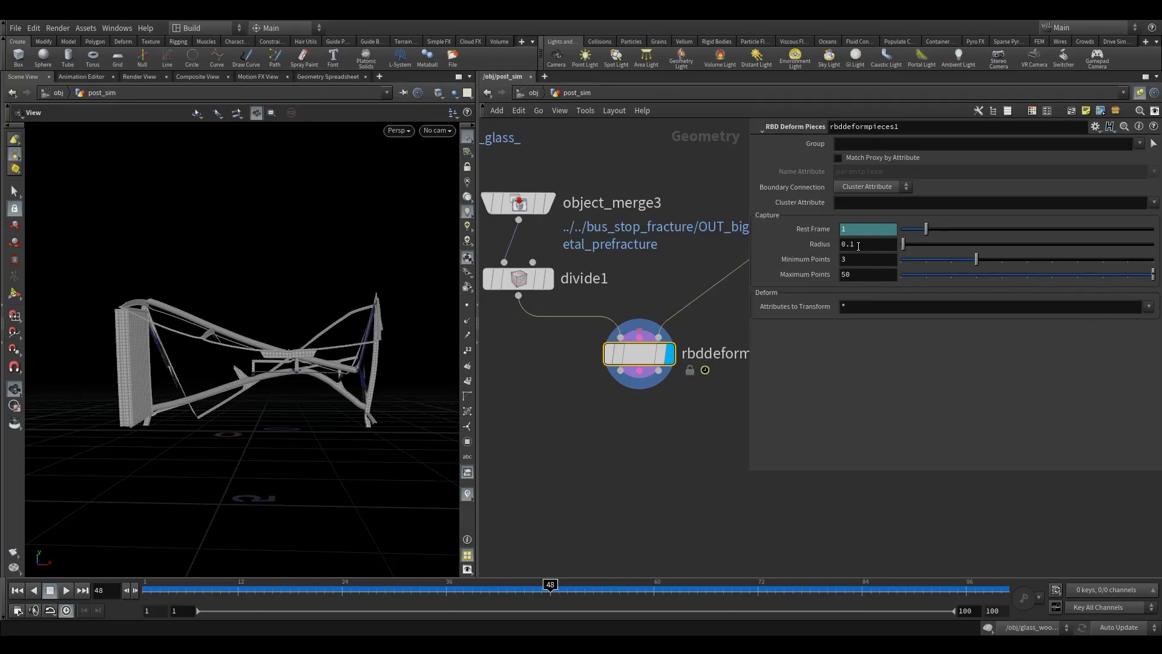
middle_drag(860, 247, 877, 248)
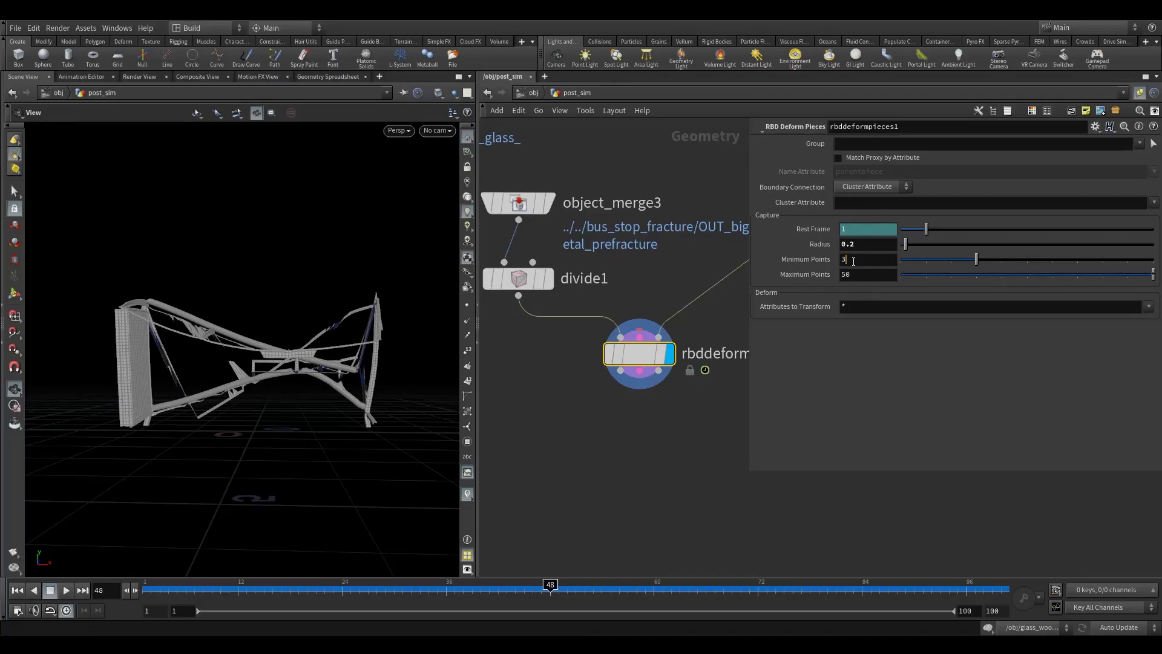
- Set both the Minimum Points and Maximum Points of rbddeformpieces1 to 100
key(BackSpace)
text(100)
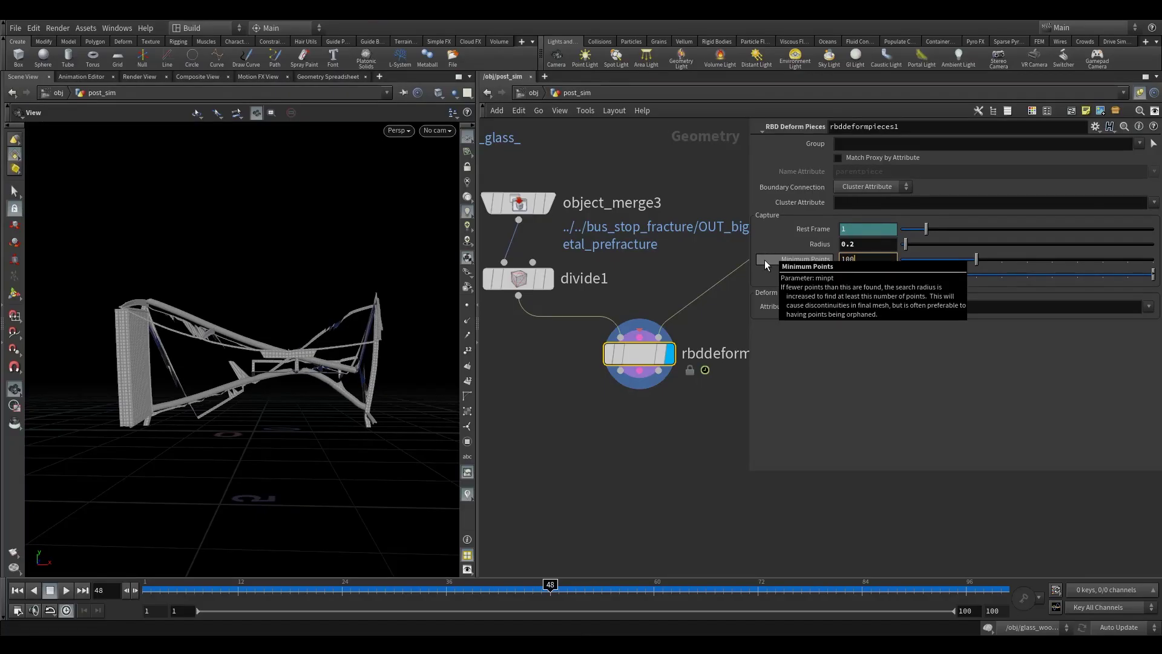
key(Tab)
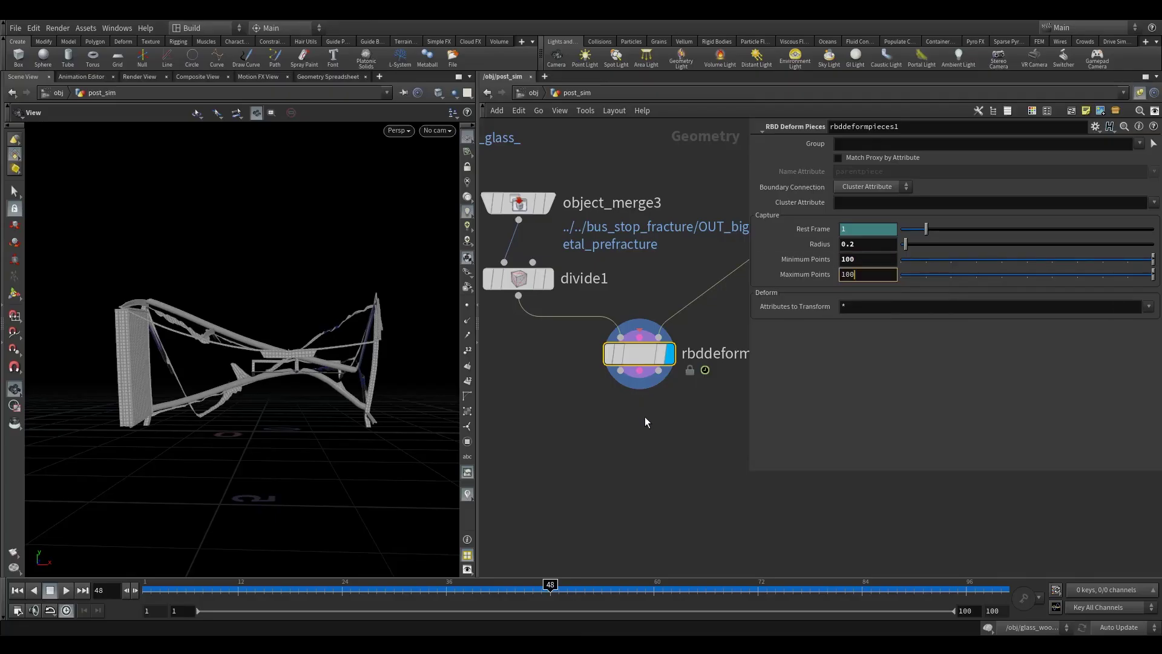
drag(307, 389, 259, 363)
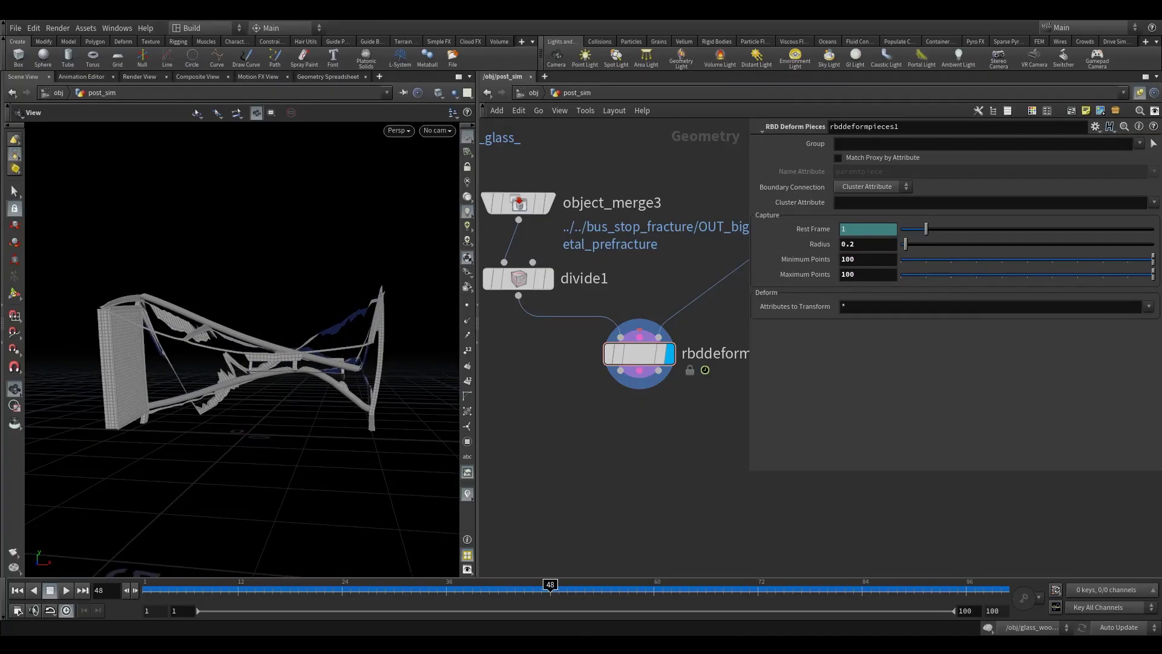
- Try Match Proxy by Attribute with section as Name Attribute, set the Cluster Attribute to section, and disable proxy matching again
click(871, 159)
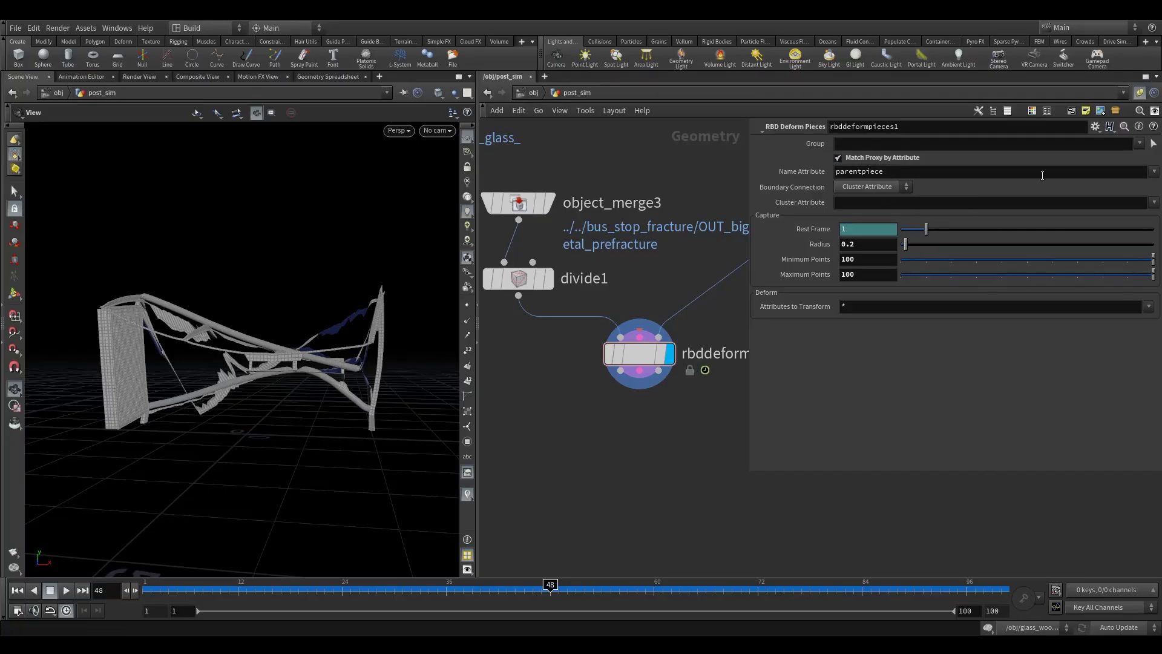
click(1154, 172)
click(1110, 224)
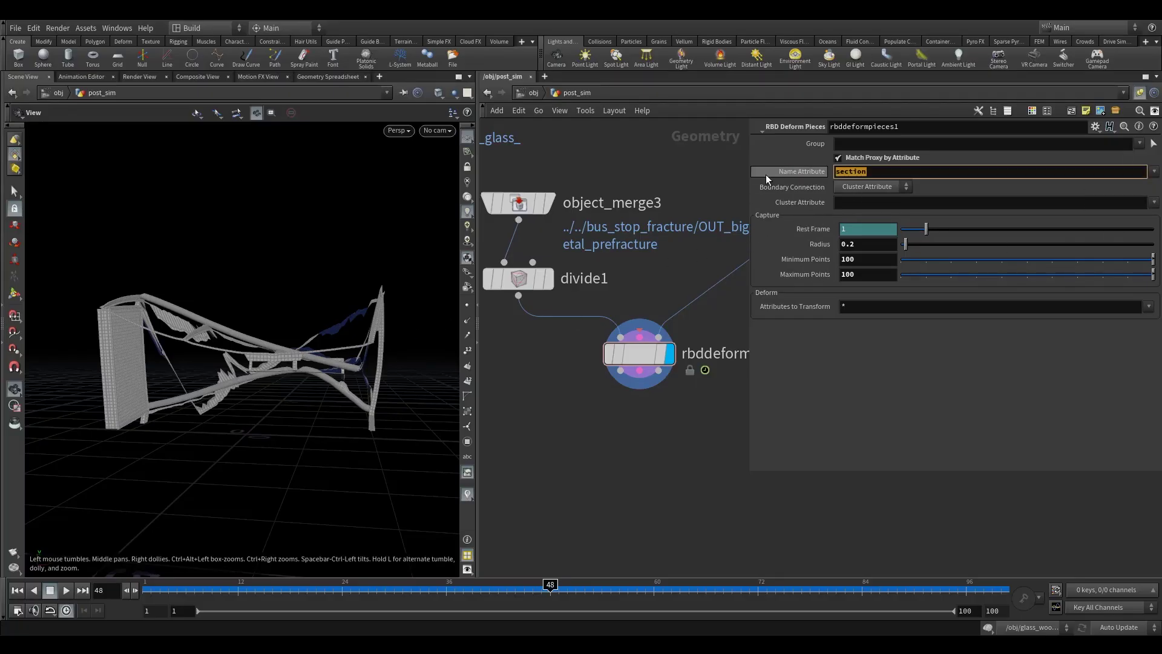
click(853, 203)
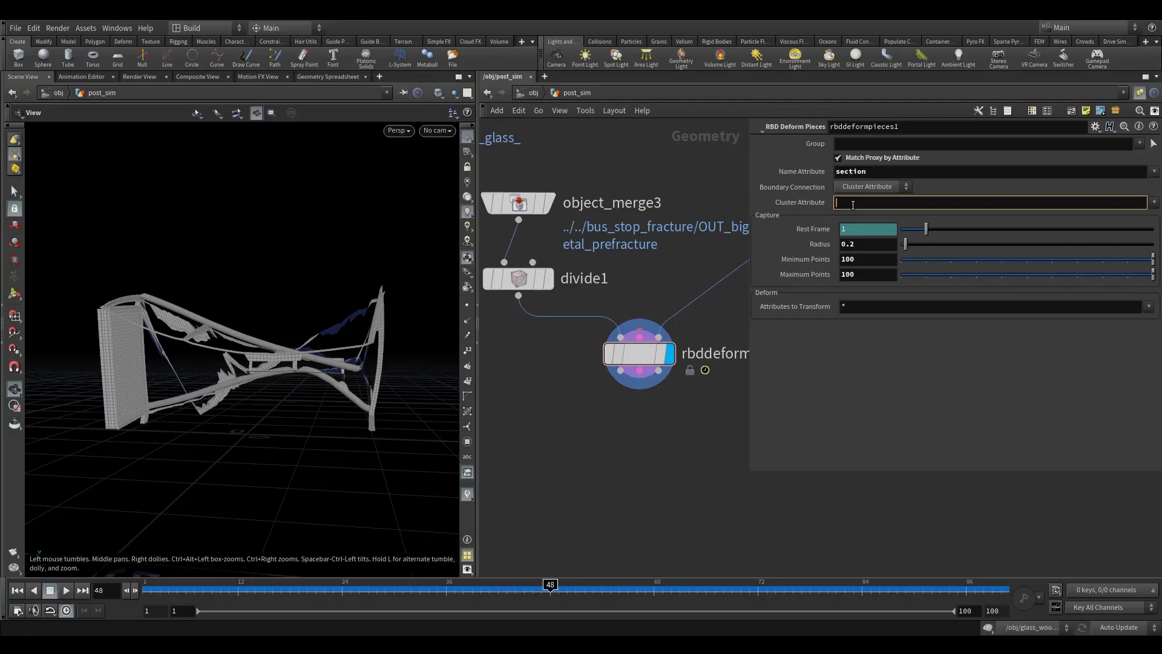
key(Return)
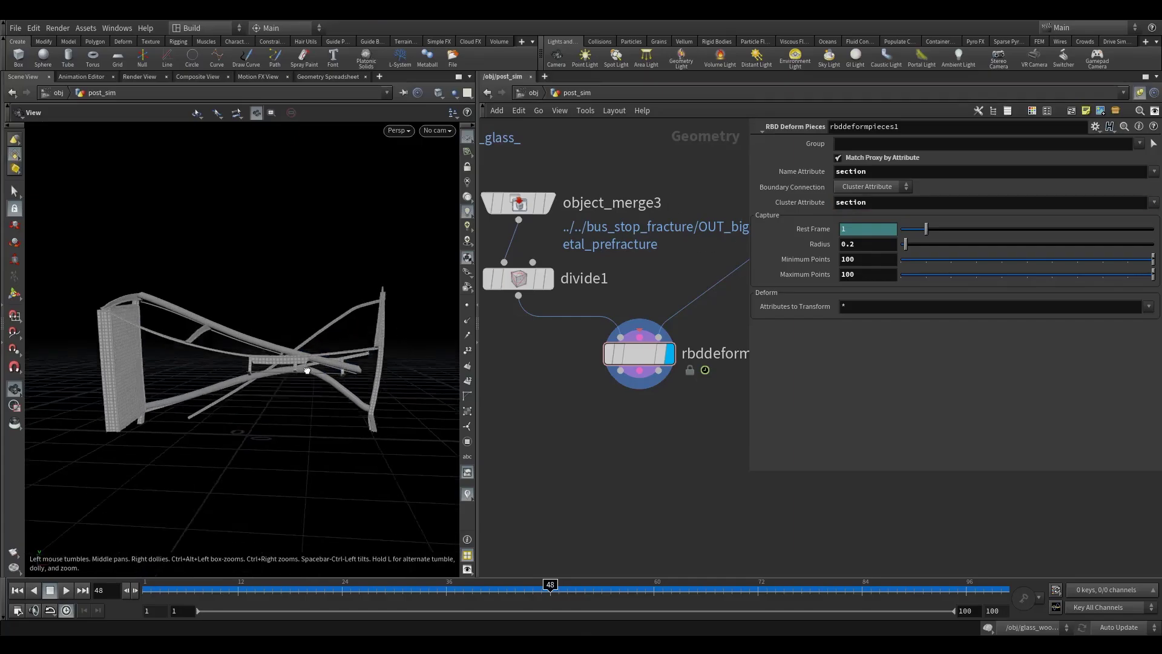
drag(306, 369, 274, 371)
click(845, 159)
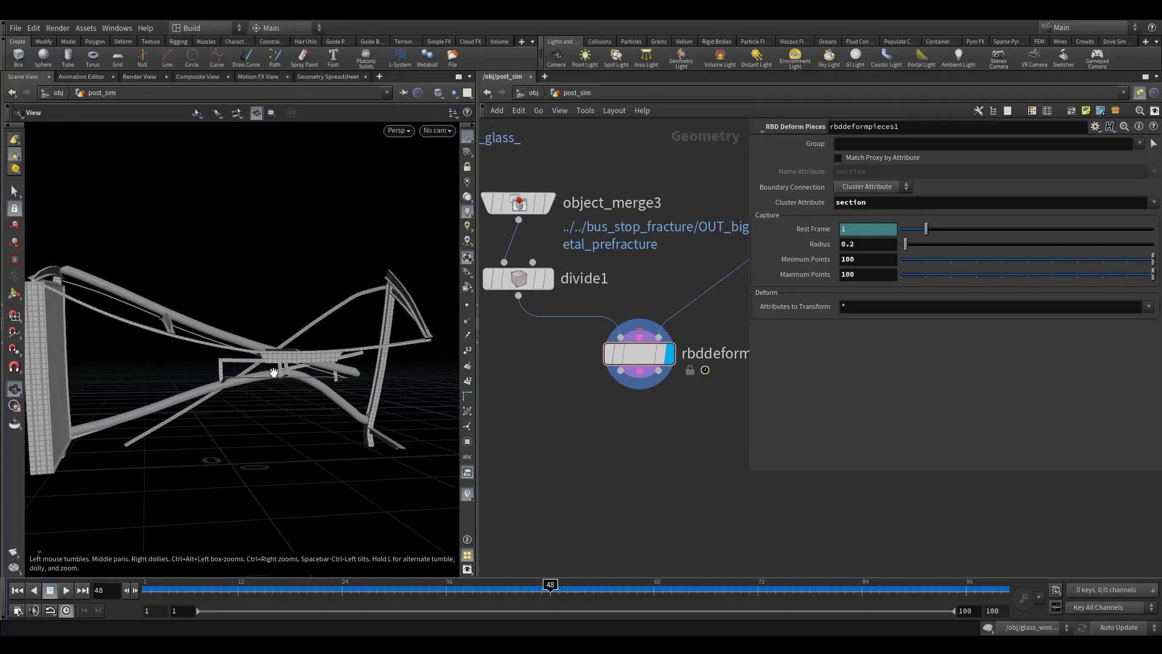
- Compare the rbddeformpieces1 result with the metal simulation displayed from object_merge2, and scrub the timeline back to frame 31
drag(156, 409, 208, 416)
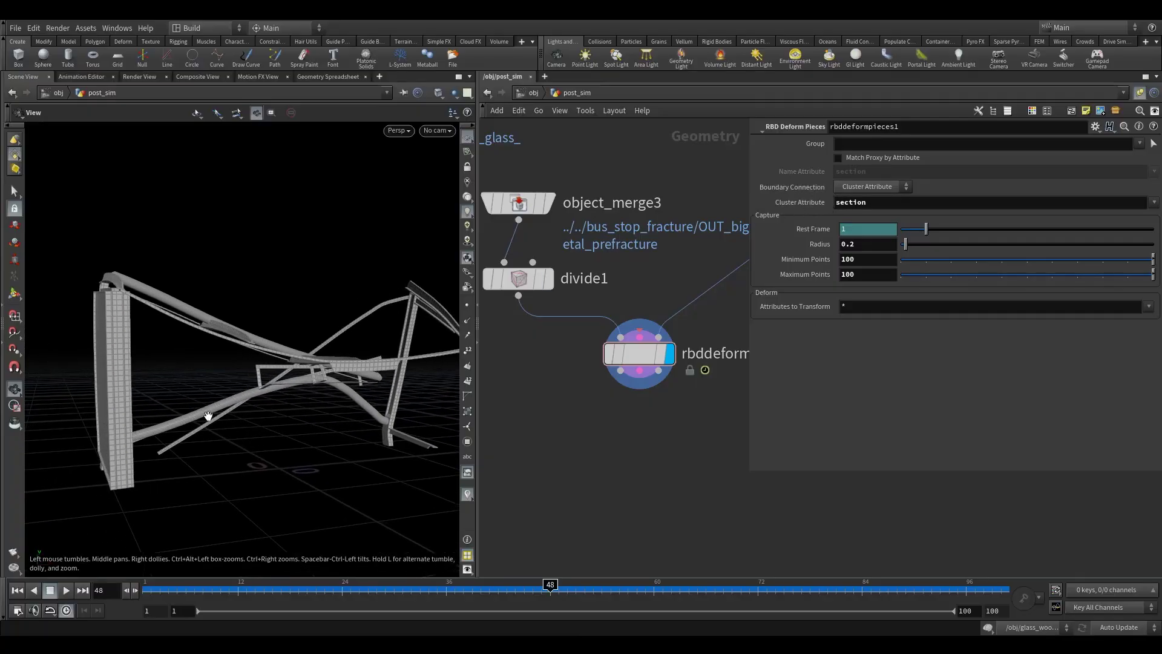
right_drag(189, 401, 268, 376)
drag(267, 378, 105, 280)
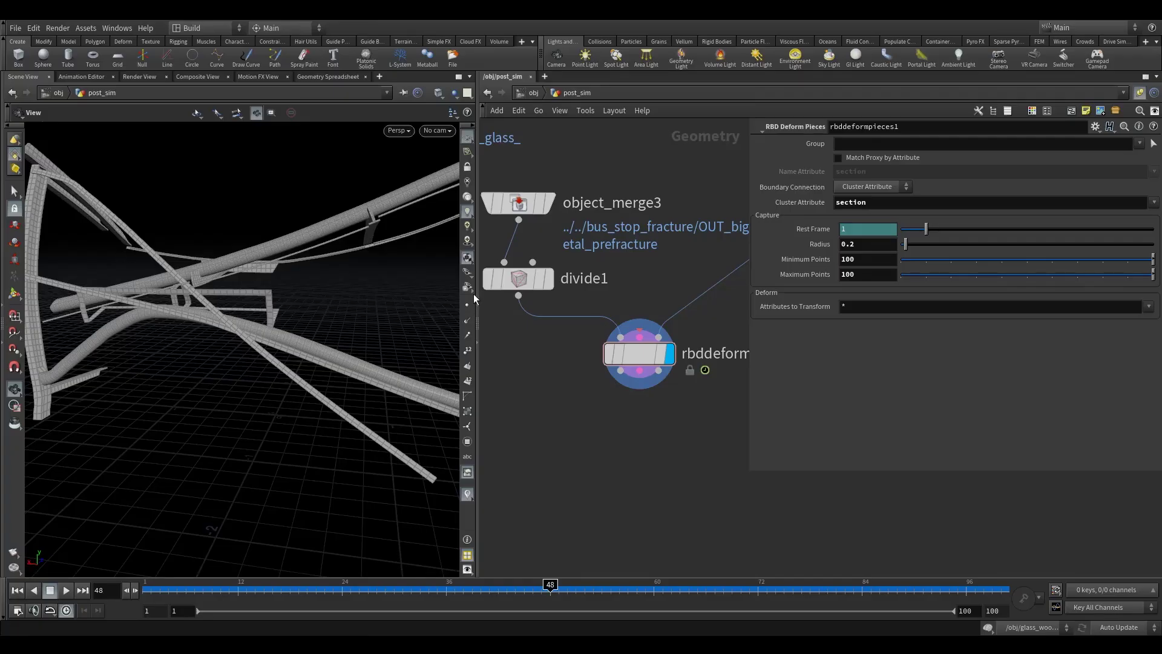
scroll(644, 298, down, 3)
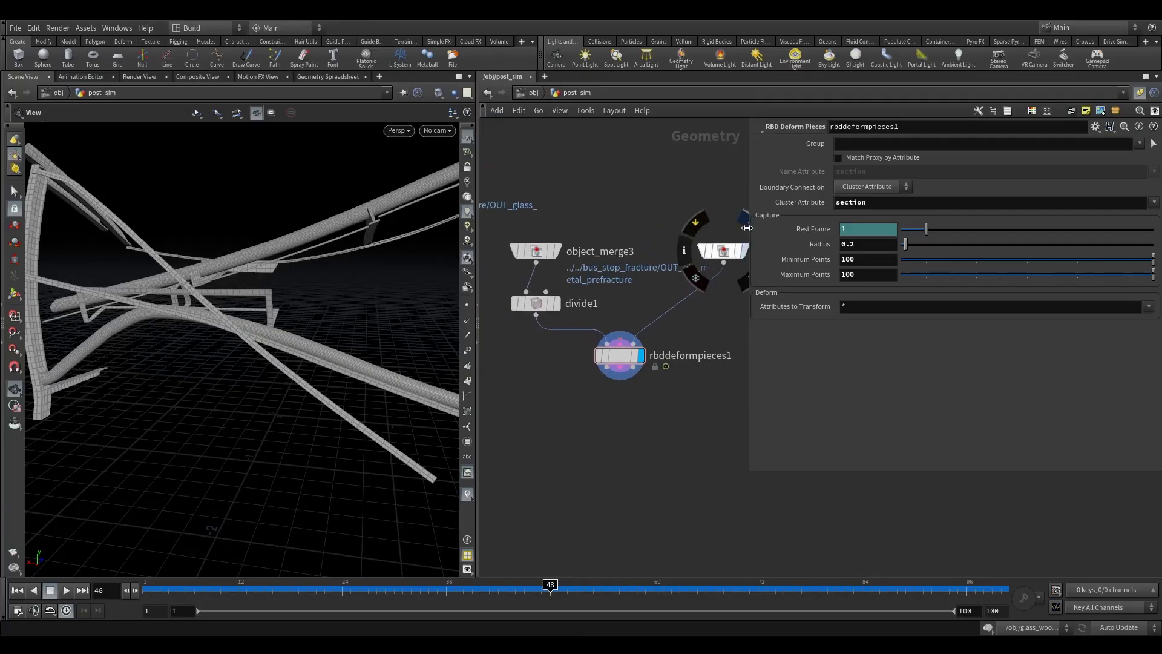
middle_drag(720, 250, 680, 230)
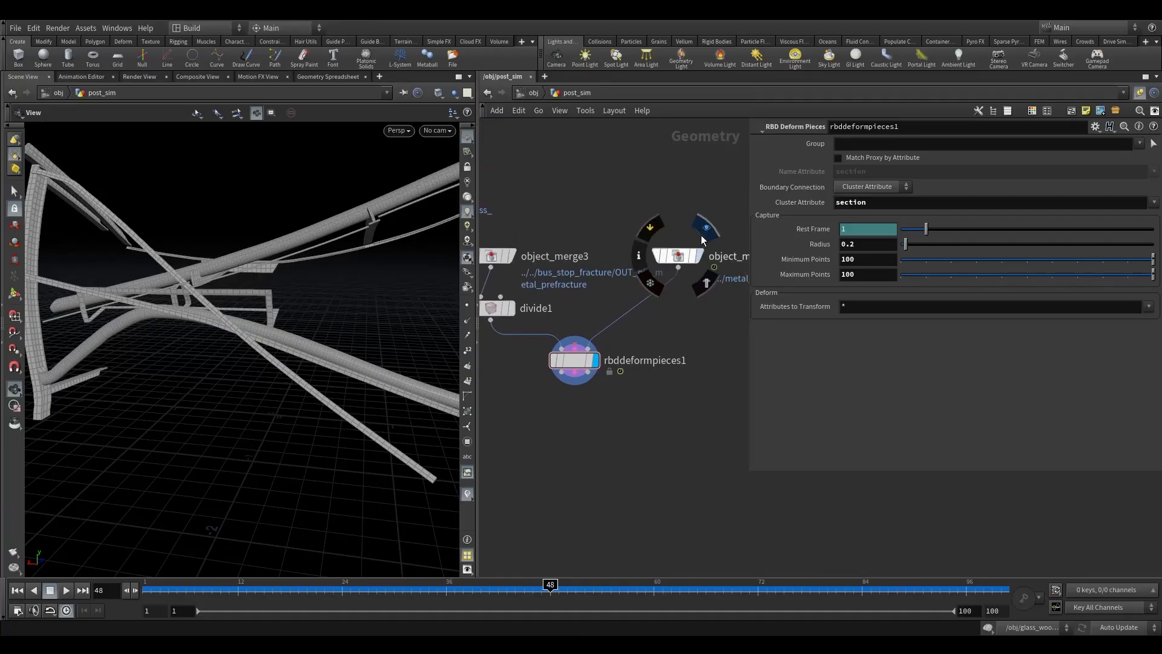
click(707, 229)
drag(713, 211, 696, 260)
drag(379, 409, 408, 465)
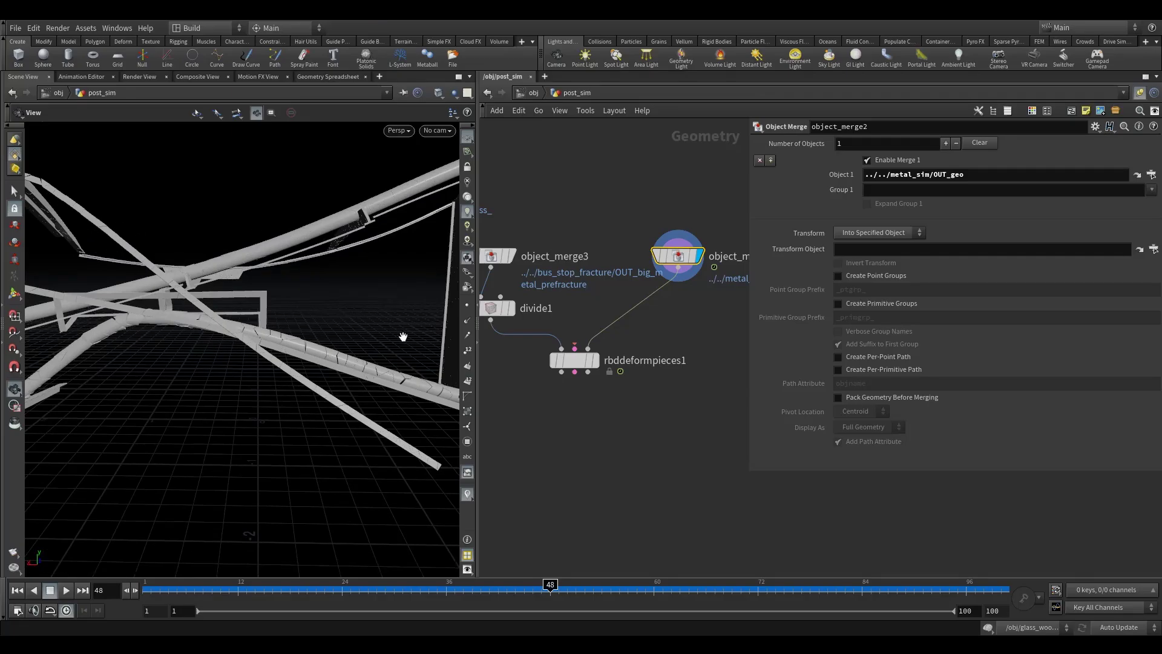
click(596, 360)
click(573, 360)
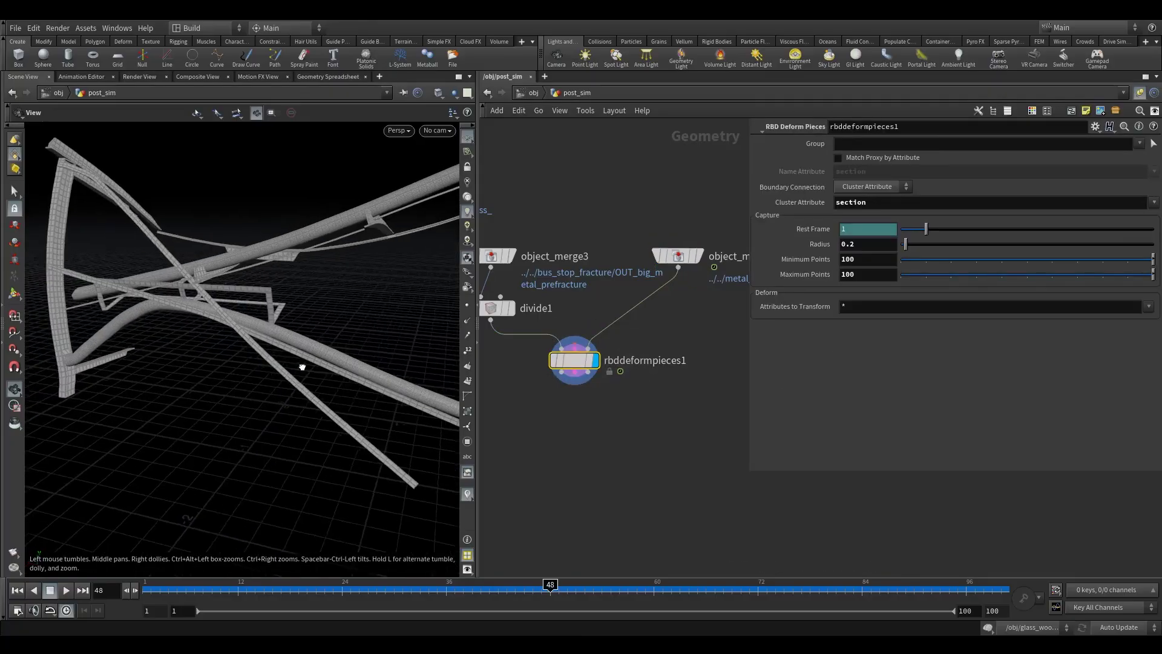
mouse_move(302, 367)
mouse_down()
mouse_move(280, 366)
mouse_move(339, 370)
mouse_move(304, 382)
mouse_move(400, 371)
mouse_move(306, 379)
mouse_move(267, 345)
mouse_move(327, 312)
mouse_move(301, 362)
mouse_up()
drag(437, 592, 399, 605)
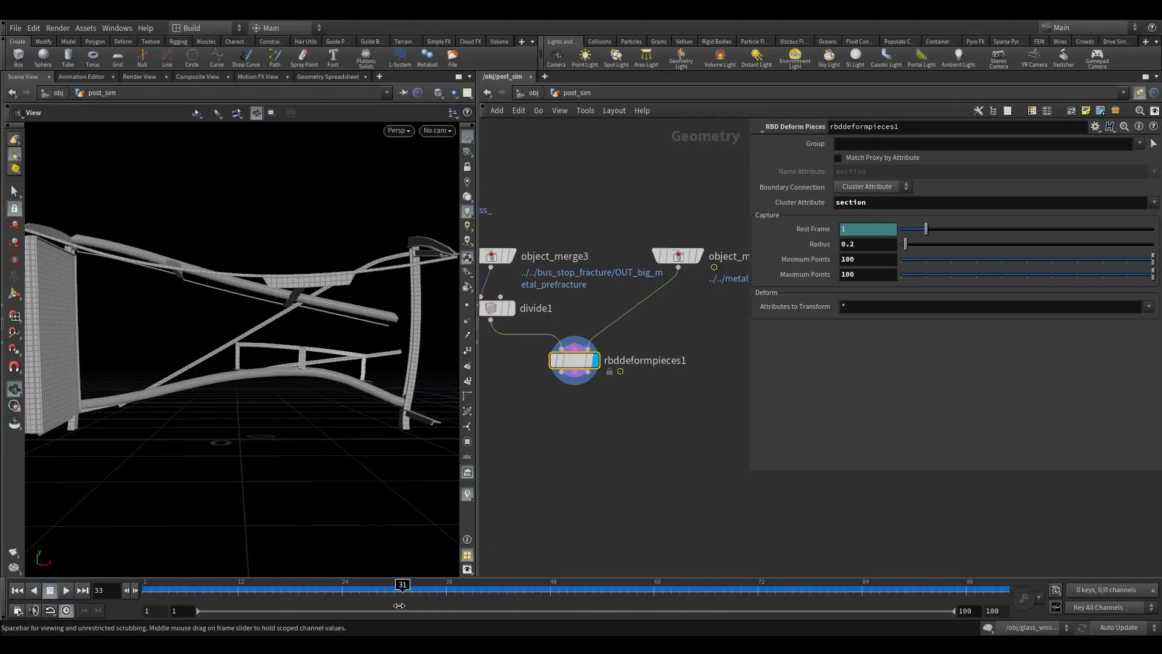
- Move object_merge4 down beside the metal prefracture branch and display its non-fractured glass
middle_drag(630, 447, 690, 436)
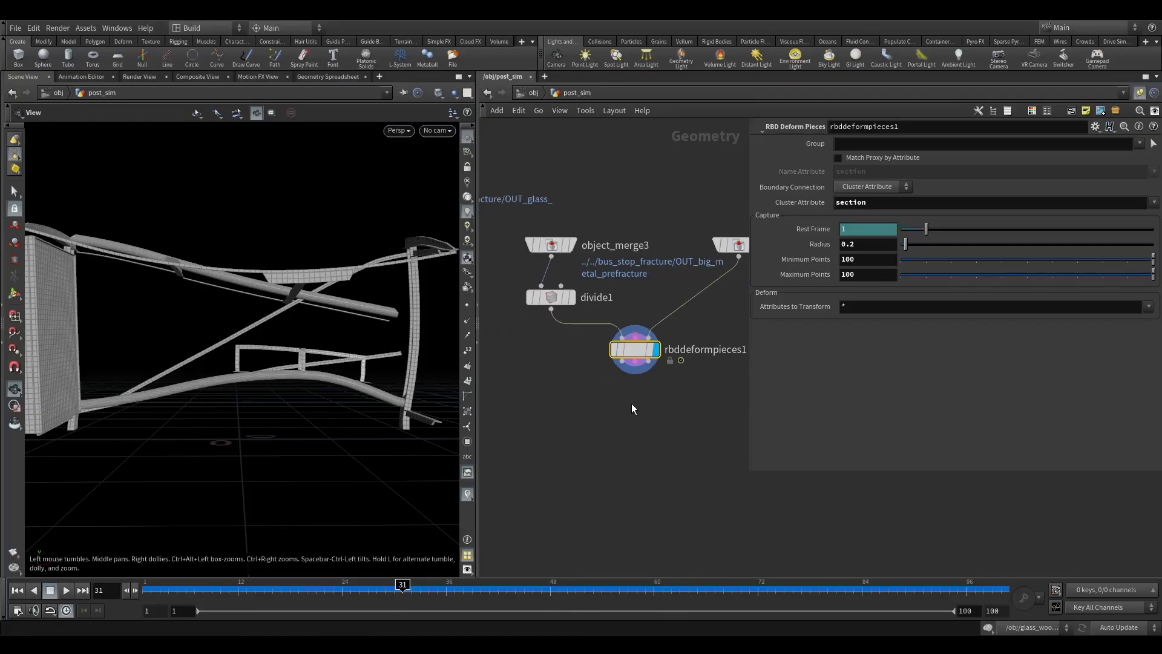
scroll(630, 405, down, 3)
middle_drag(624, 407, 673, 386)
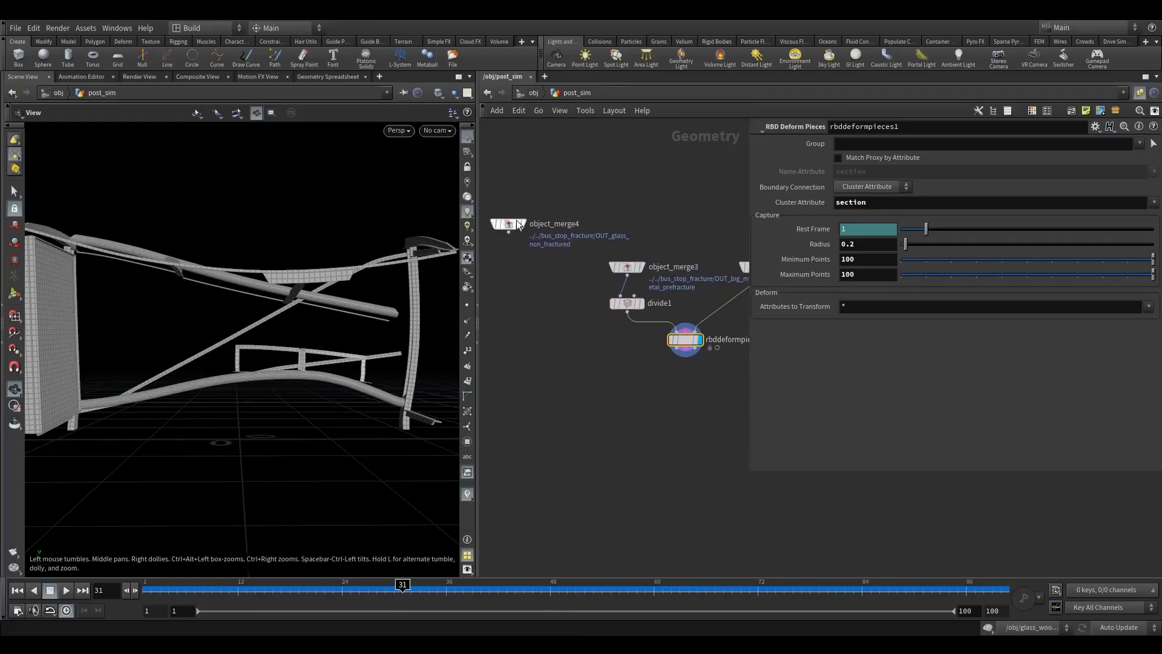
drag(517, 223, 493, 304)
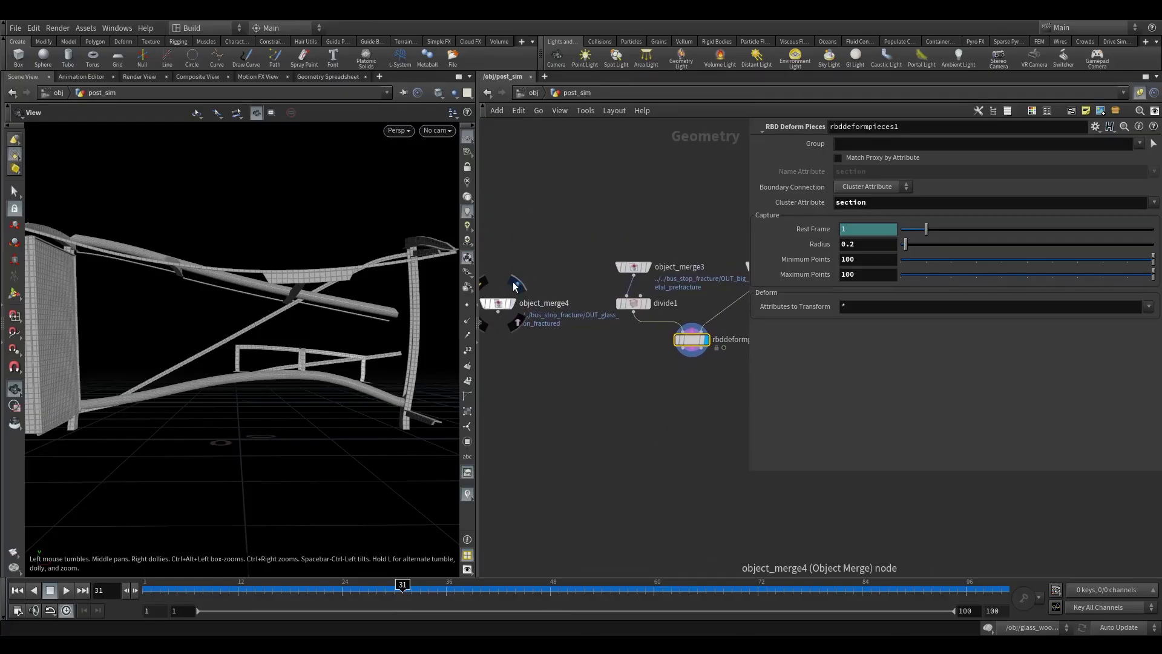
click(514, 286)
middle_drag(625, 393, 655, 386)
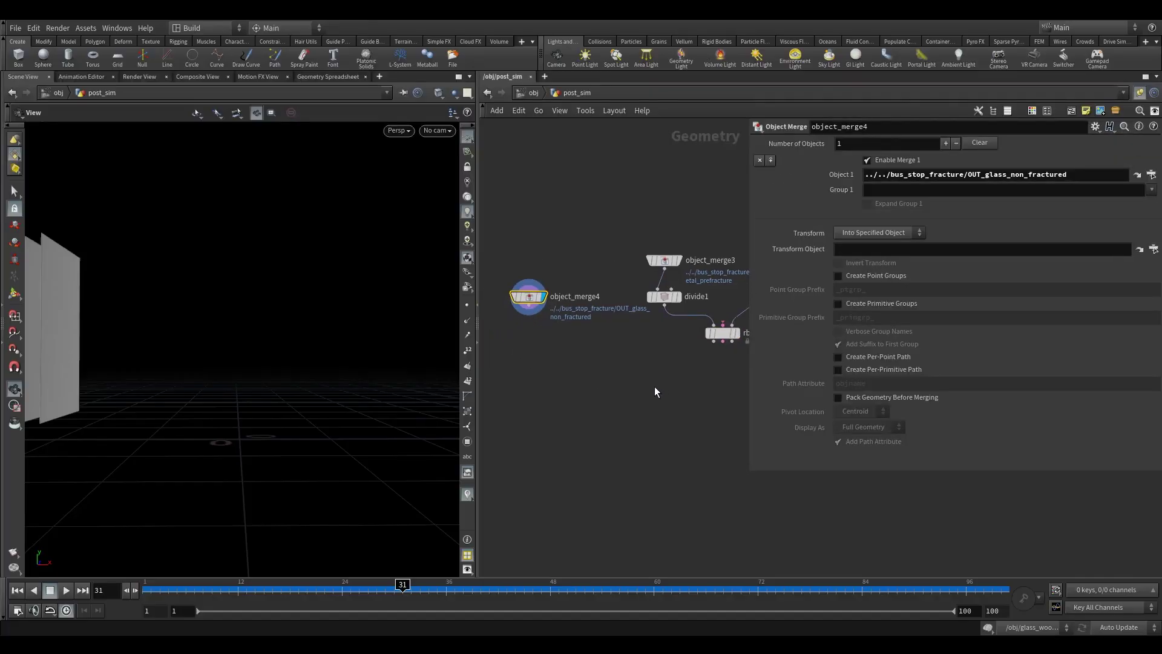
drag(91, 332, 126, 339)
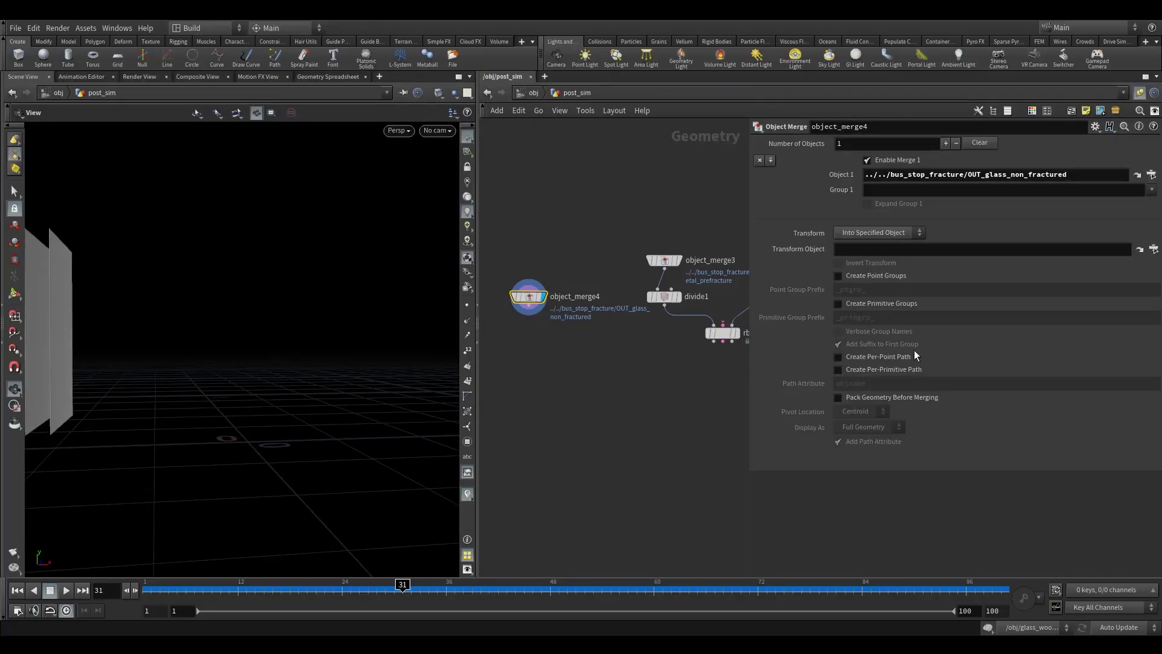
- Duplicate divide1 beneath object_merge4, connected to its output, and shift the glass branch clear of the metal branch
alt+drag(664, 298, 527, 351)
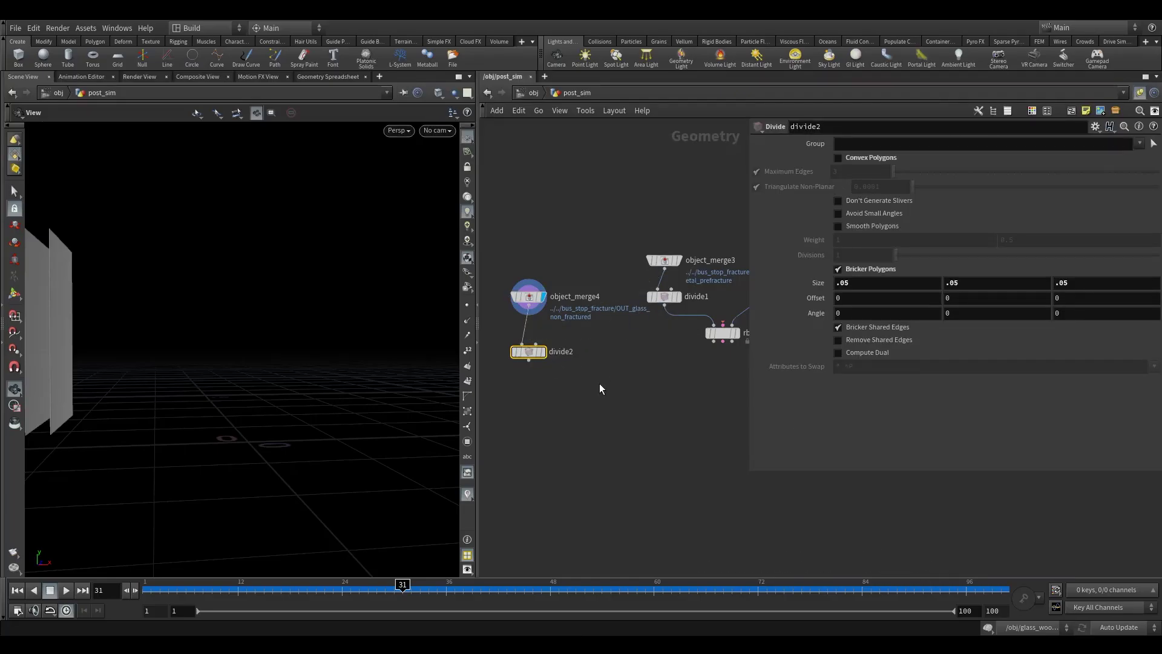
middle_drag(599, 383, 570, 358)
scroll(571, 363, down, 2)
shift+click(511, 297)
drag(512, 298, 507, 276)
key(l)
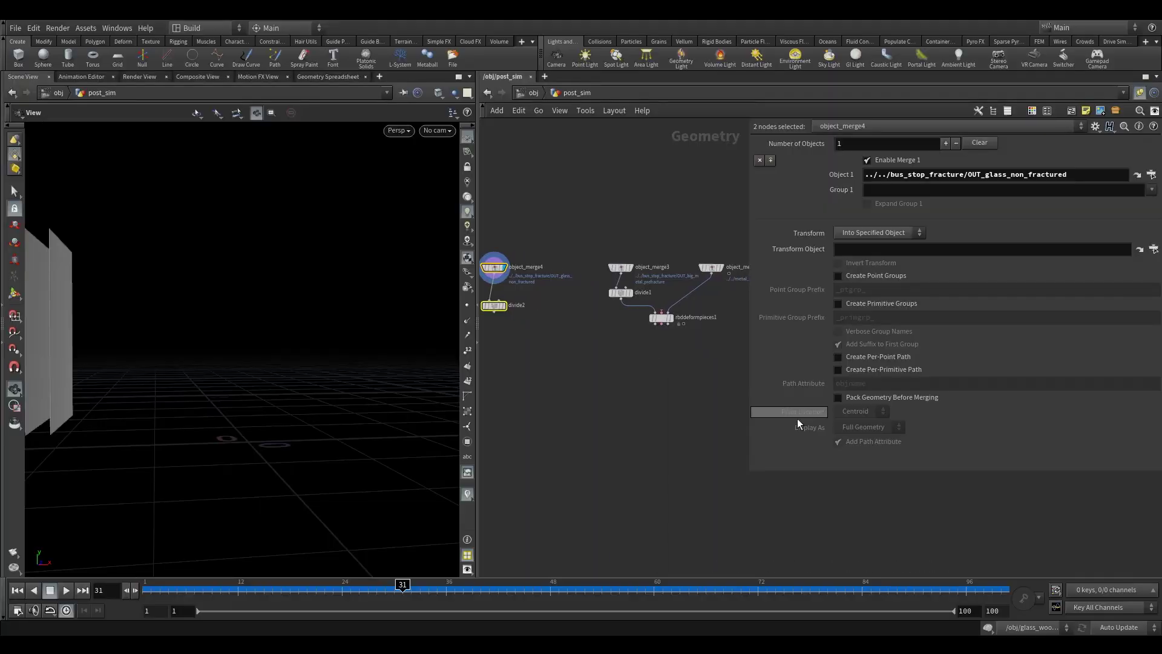
scroll(578, 383, down, 2)
- Add a Point Deform node below the glass and metal branches
key(Tab)
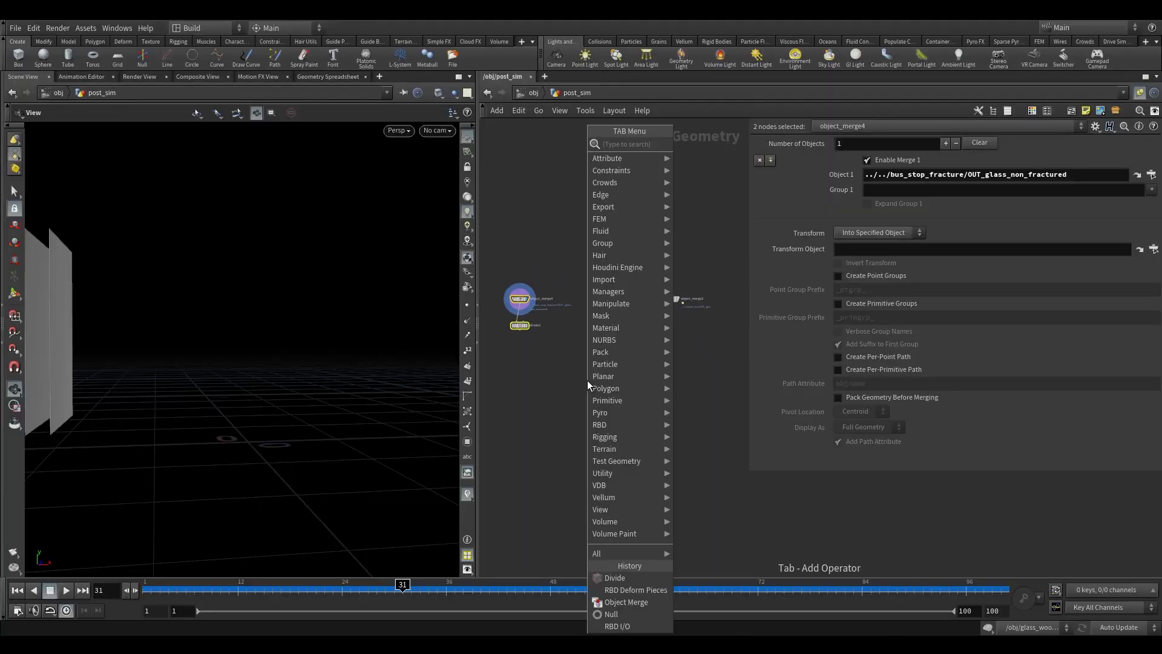
text(point)
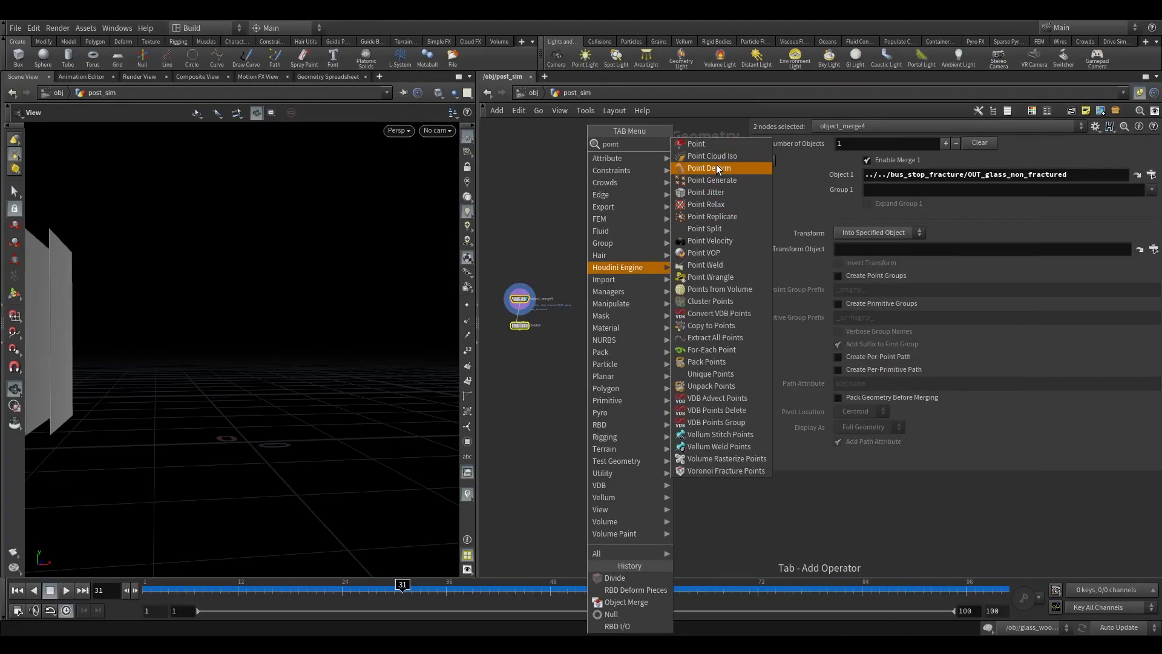
click(726, 167)
click(578, 391)
click(639, 343)
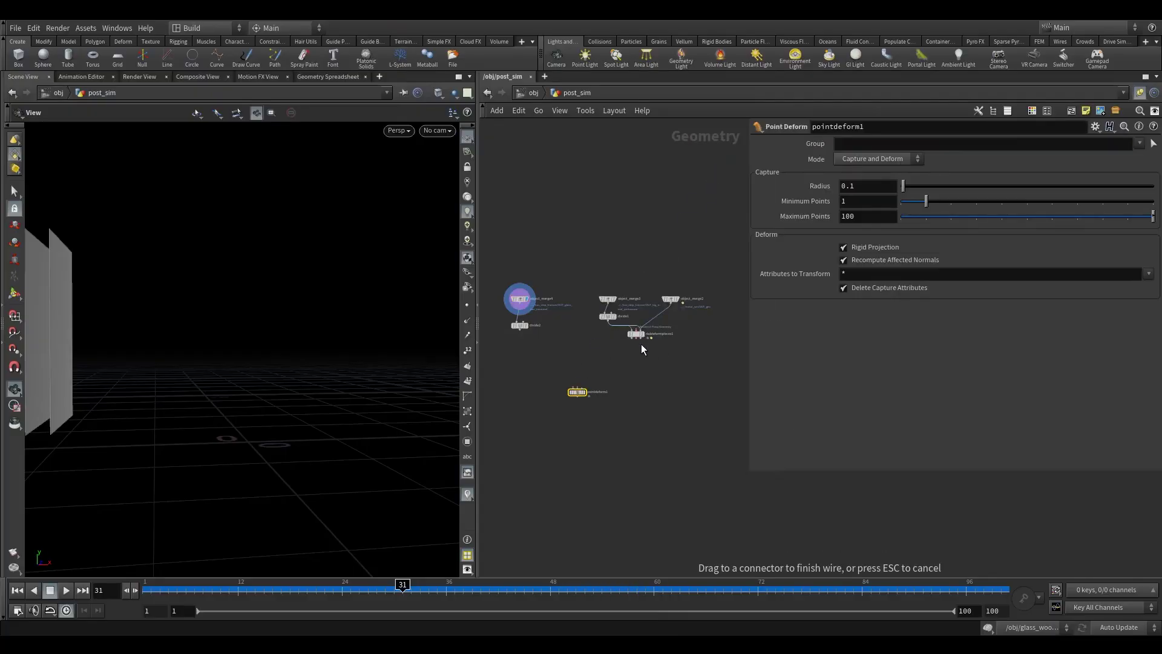
key(Escape)
scroll(626, 341, up, 2)
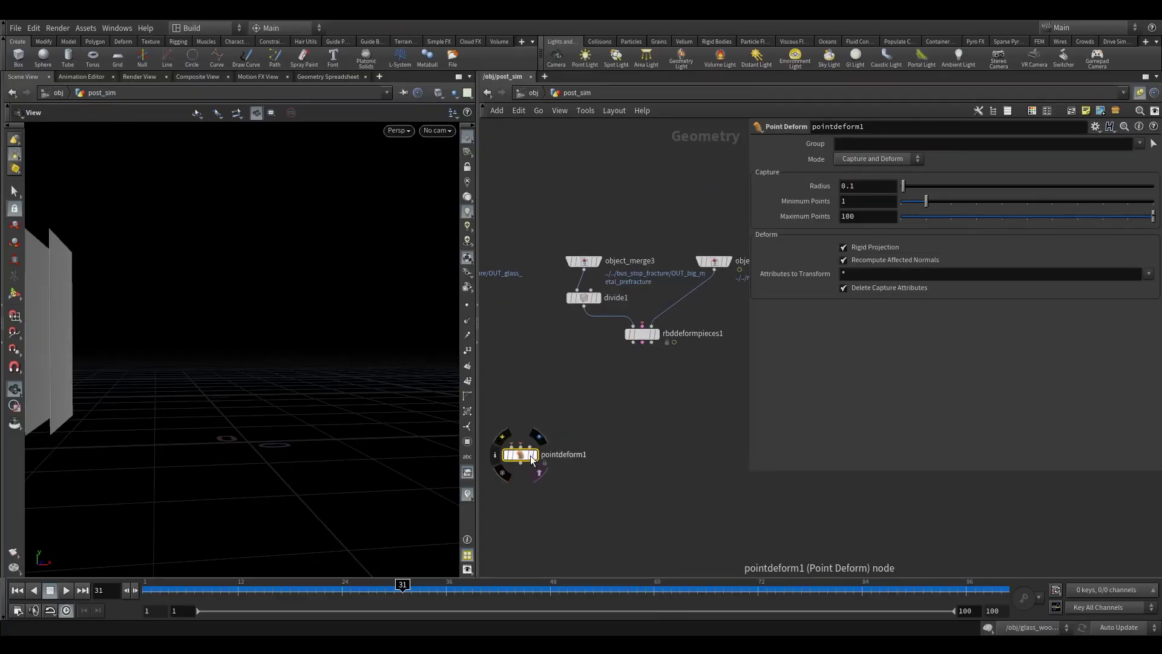
- Look inside rbddeformpieces1 to examine its pointdeform_capture_weights node, and return to the post_sim network
double_click(642, 332)
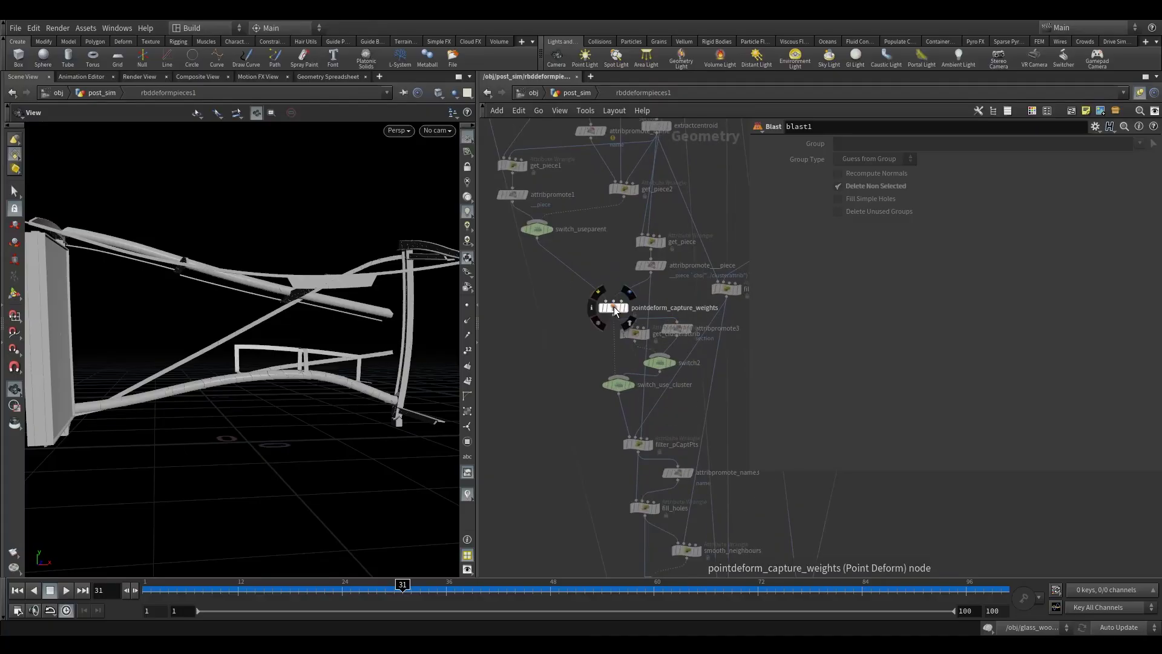
scroll(613, 306, up, 3)
scroll(612, 254, down, 5)
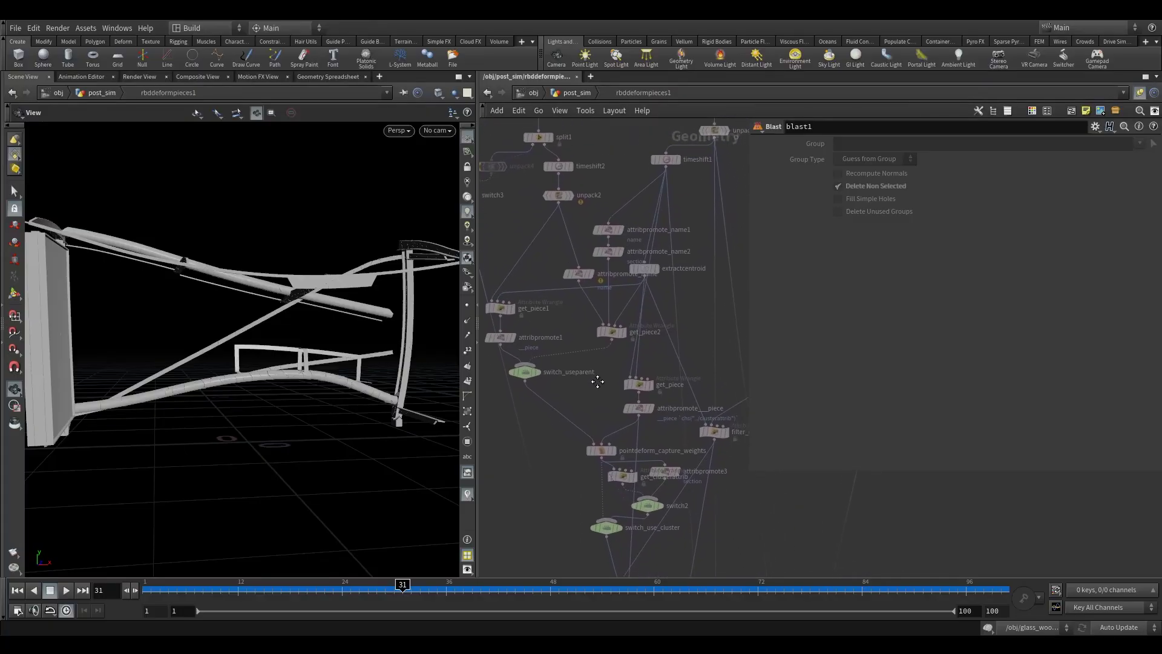
scroll(608, 369, up, 5)
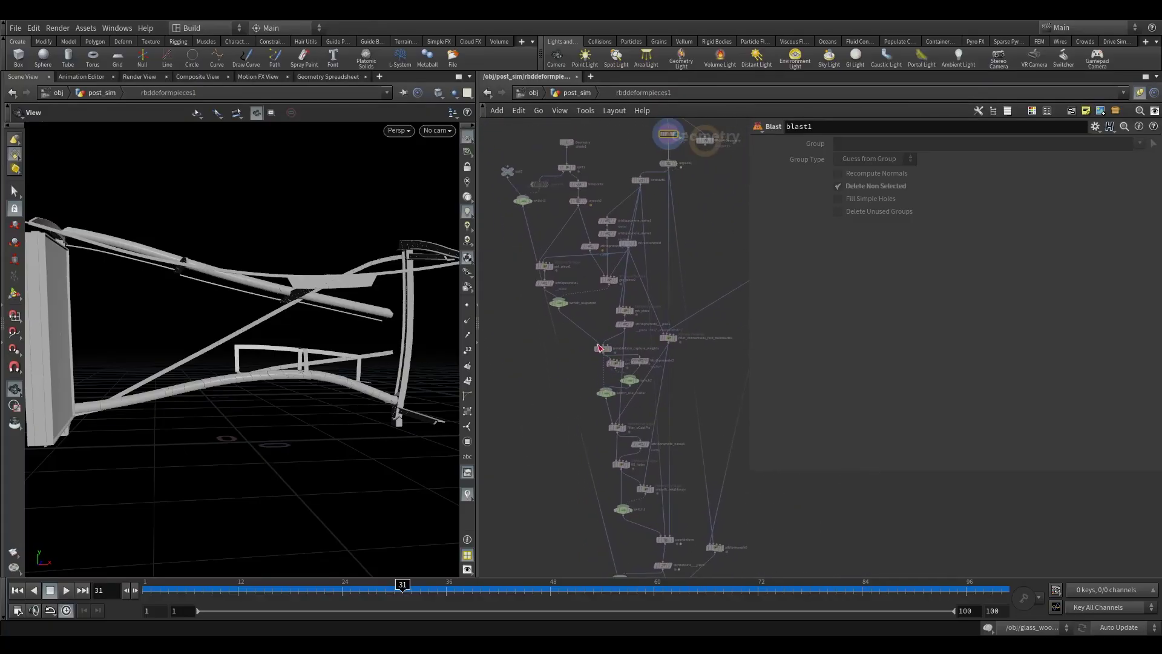
click(604, 362)
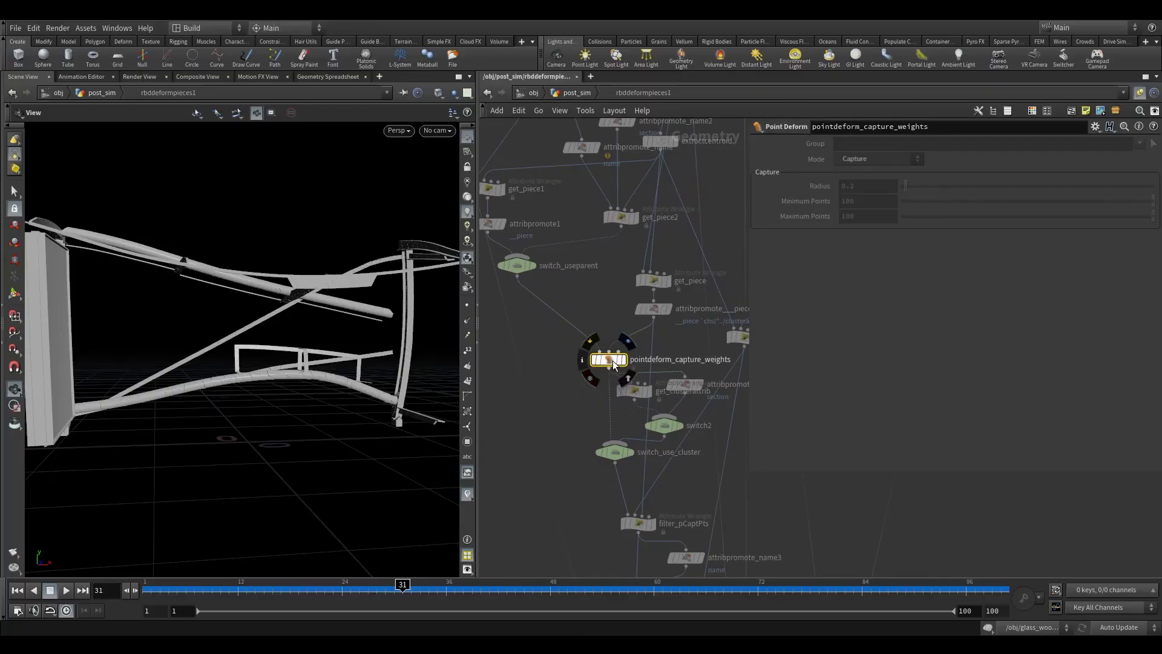
click(576, 93)
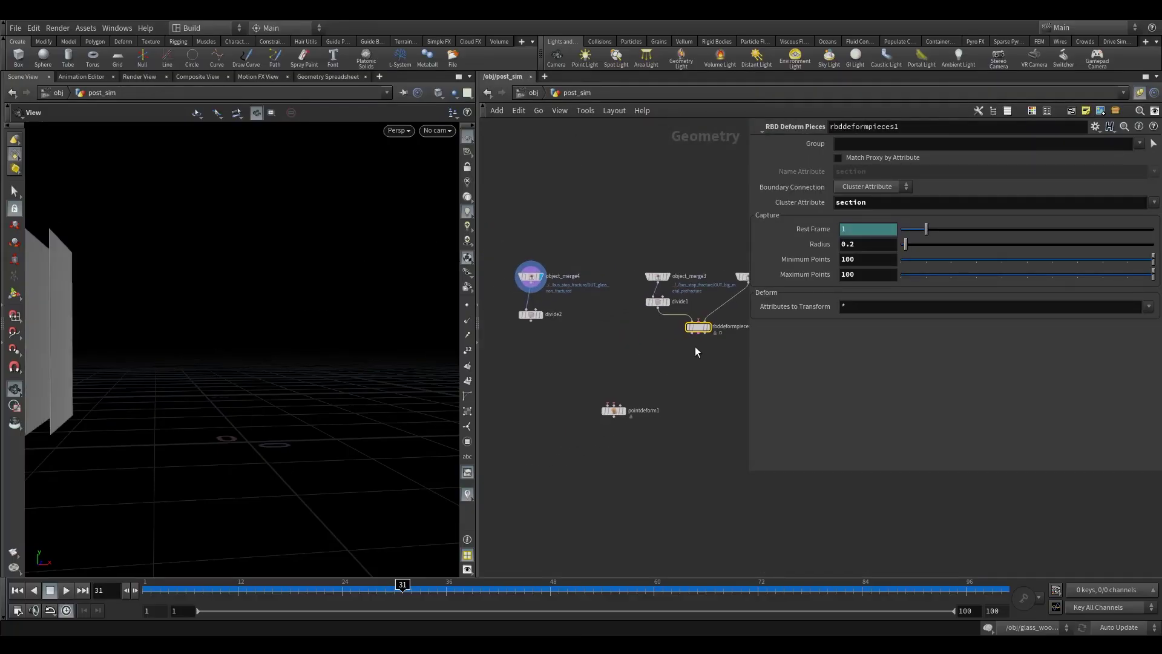
- Connect the rbddeformpieces1 output to the third input of pointdeform1, and add a Time Shift node above pointdeform1
click(698, 333)
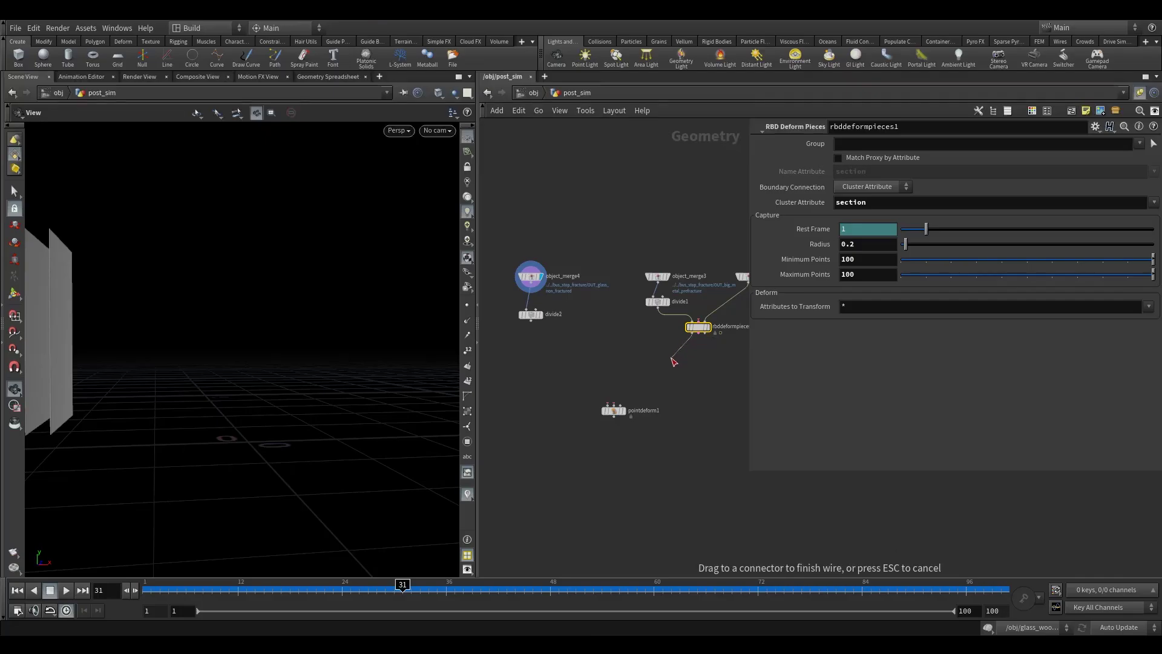
drag(615, 412, 607, 414)
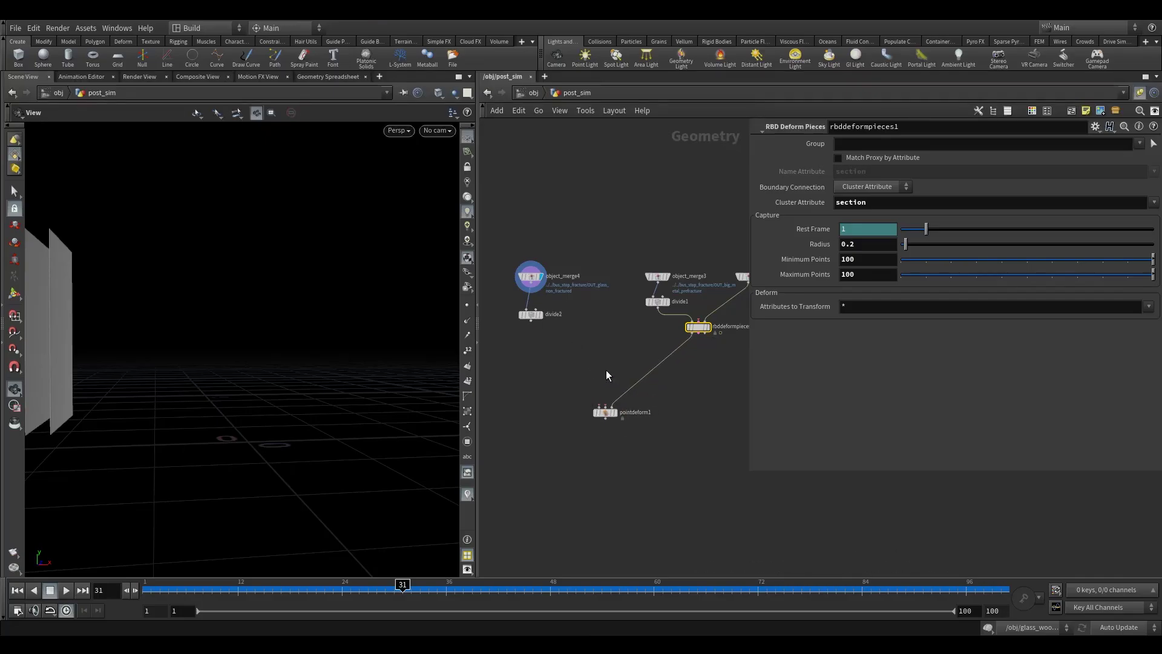
key(Tab)
text(ti)
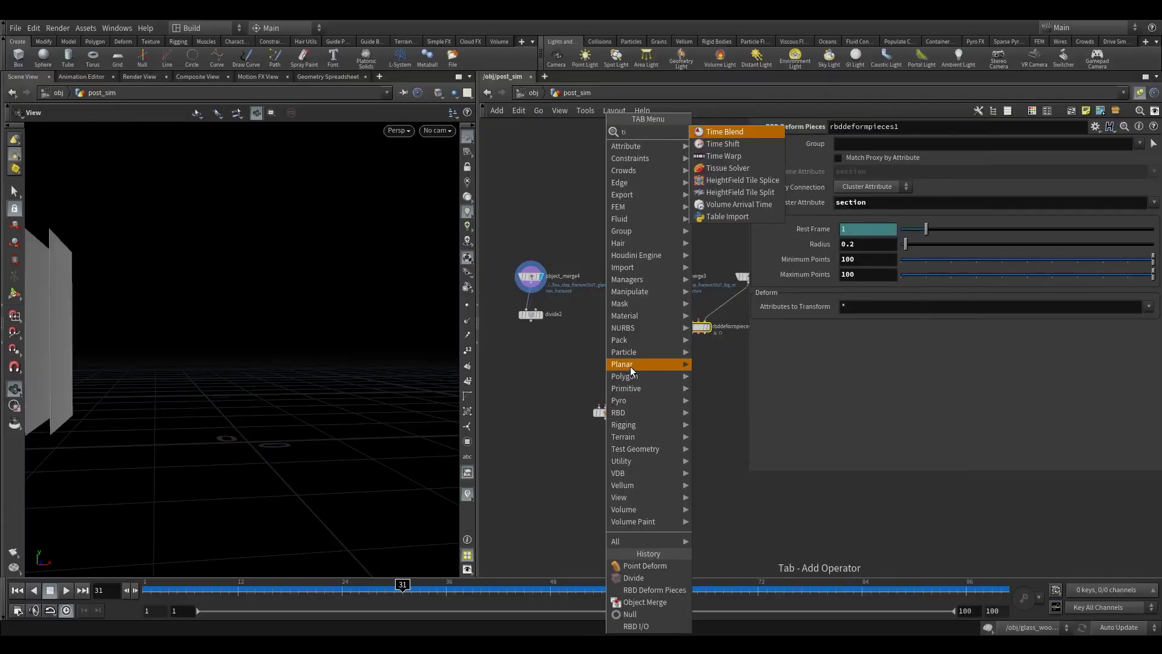
click(730, 144)
click(628, 361)
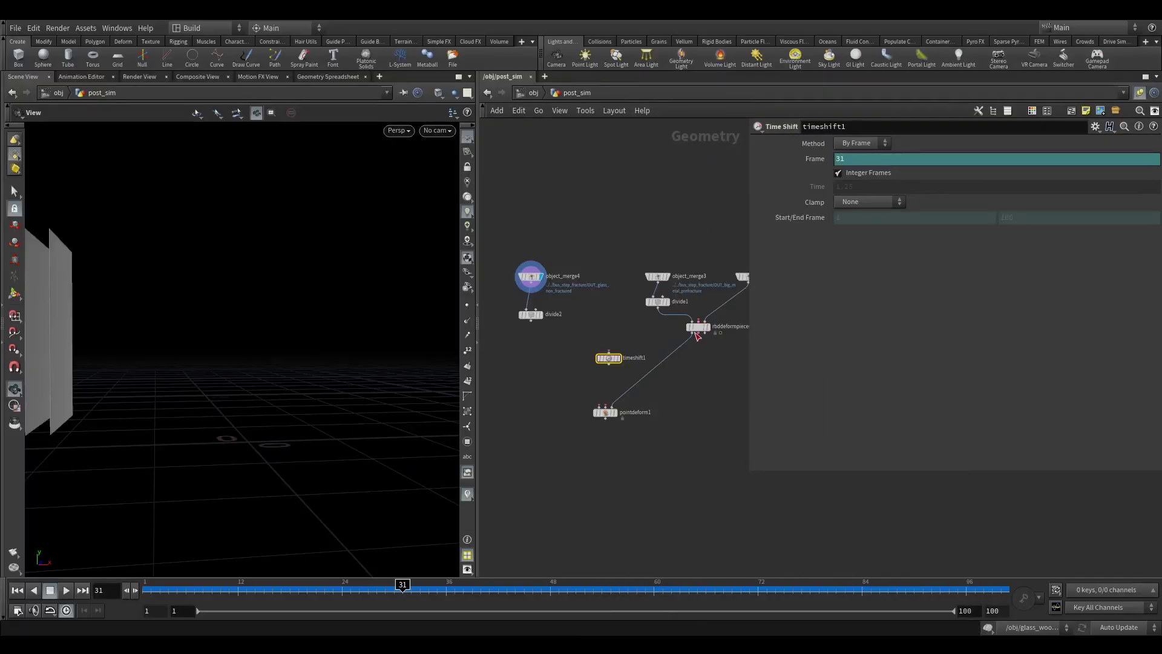
- Connect the second output of rbddeformpieces1 to timeshift1, remove the channel on its Frame parameter and set the frame to 1
drag(699, 332, 609, 351)
right_click(865, 157)
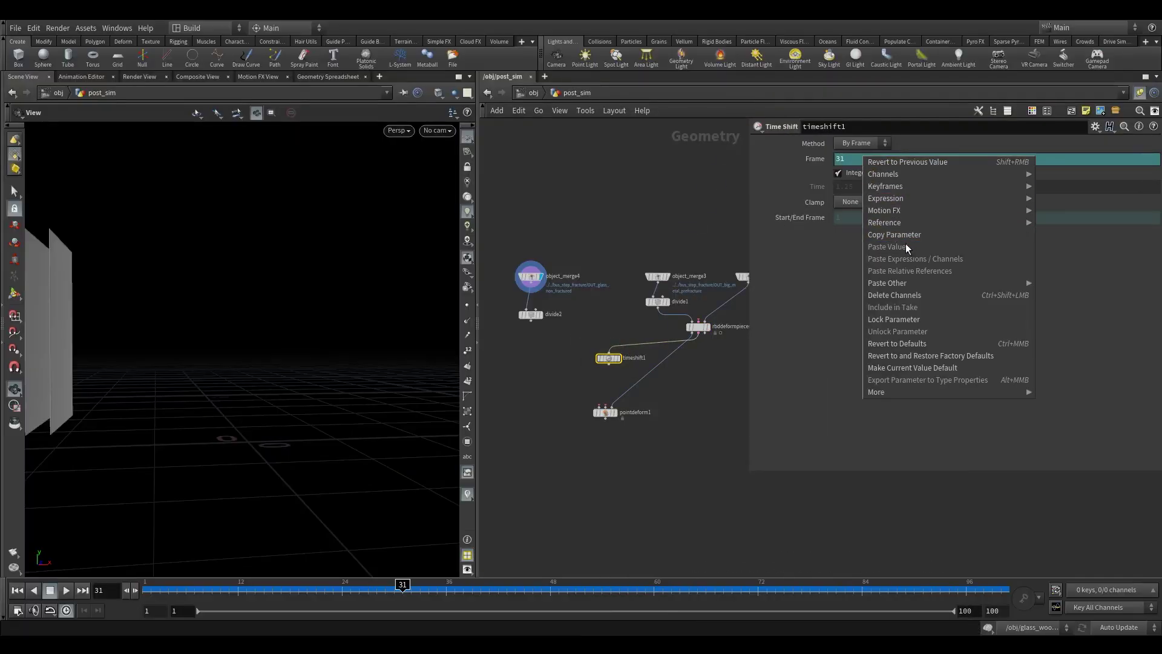
click(906, 292)
drag(859, 160, 758, 160)
text(1)
key(Return)
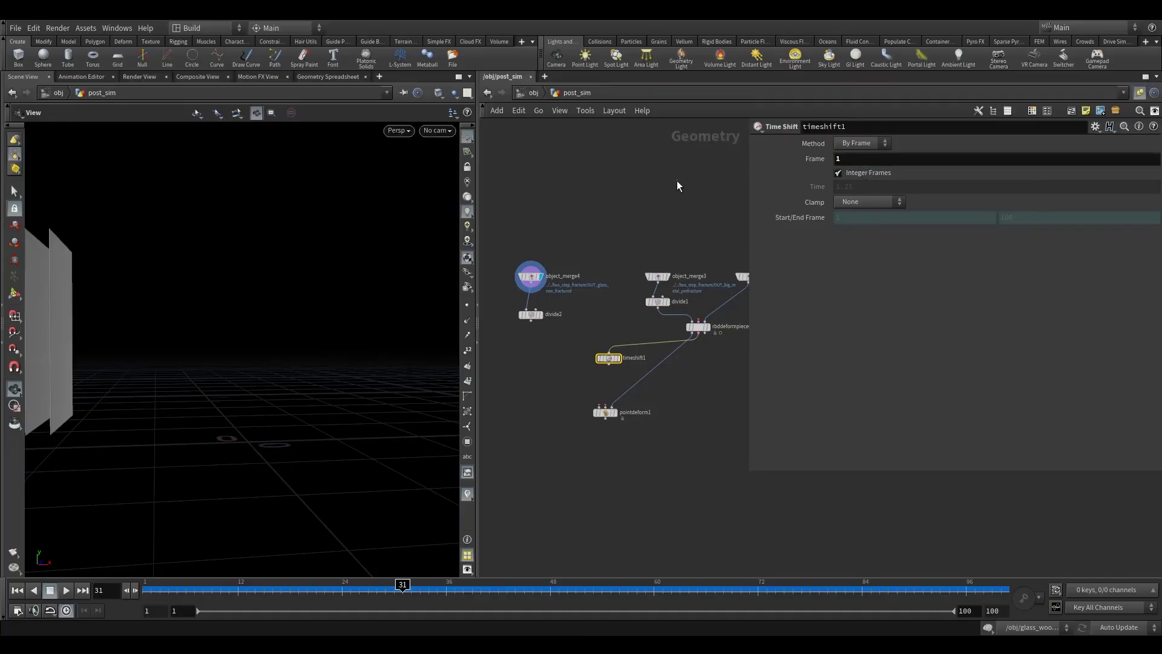
- Connect timeshift1 to the second input and divide2 to the first input of pointdeform1, and display pointdeform1
drag(609, 363, 603, 406)
drag(530, 320, 586, 407)
click(605, 413)
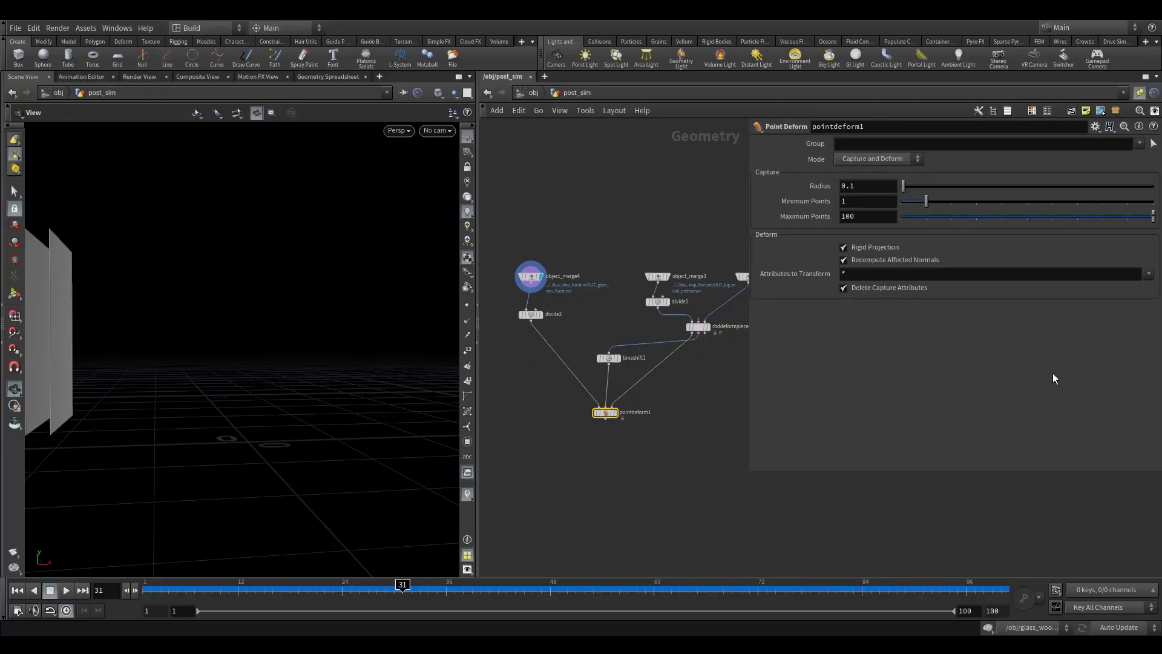
key(r)
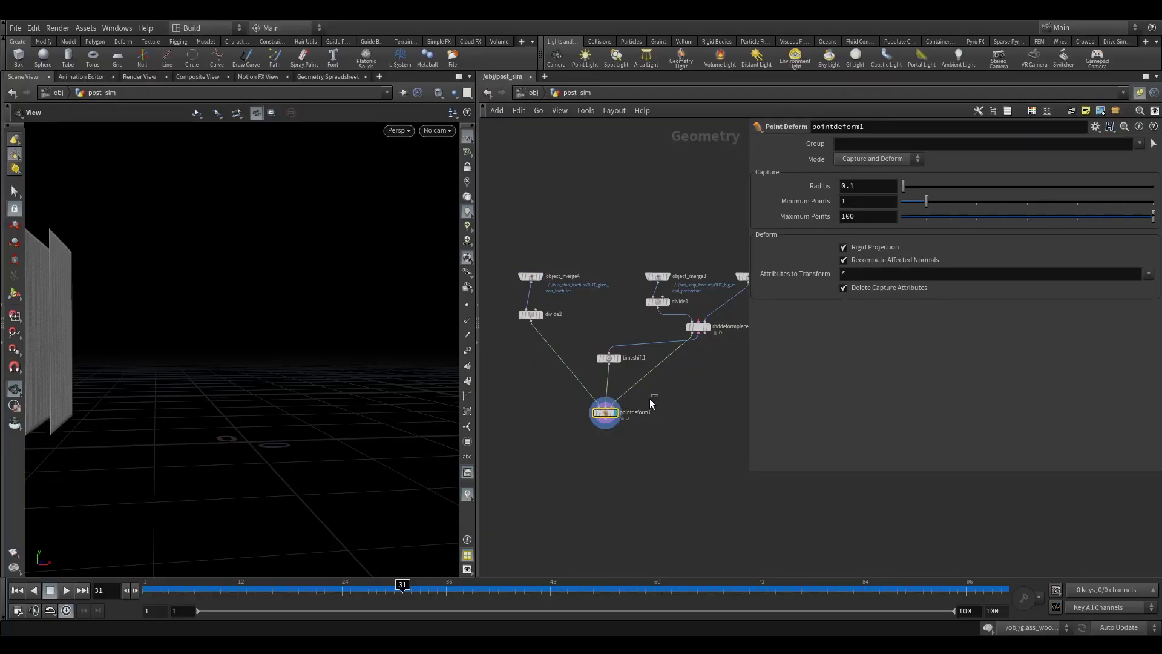
- Add a Merge node below pointdeform1, connect pointdeform1 and the rbddeformpieces1 output to it, and display the merge
key(Tab)
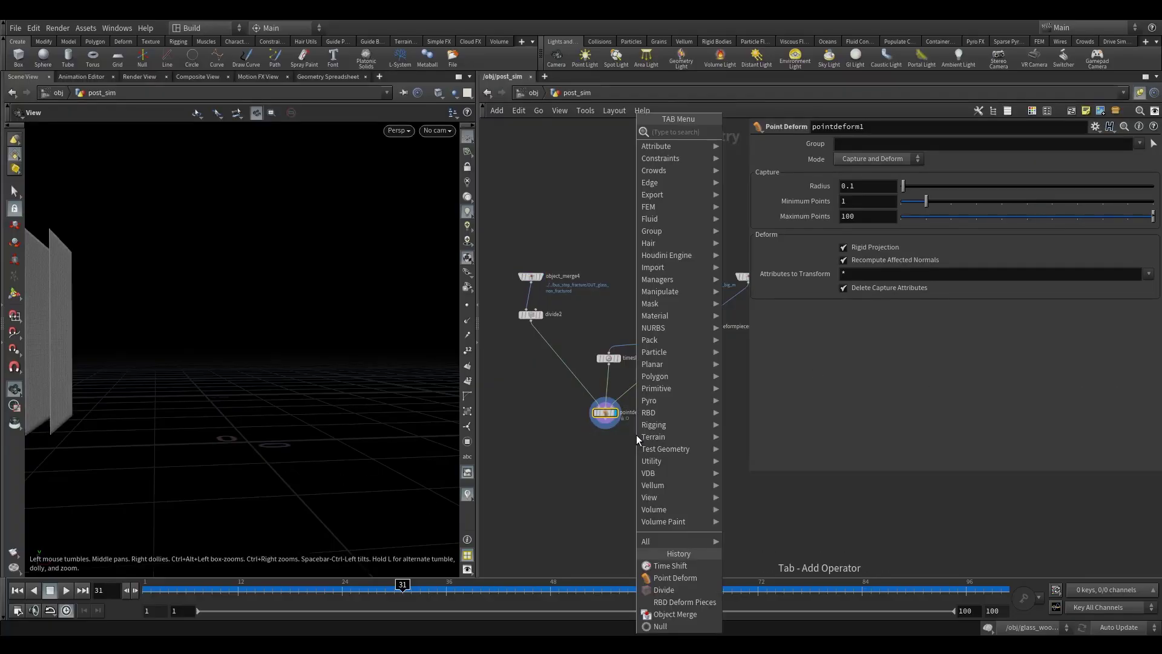
text(merg)
click(759, 134)
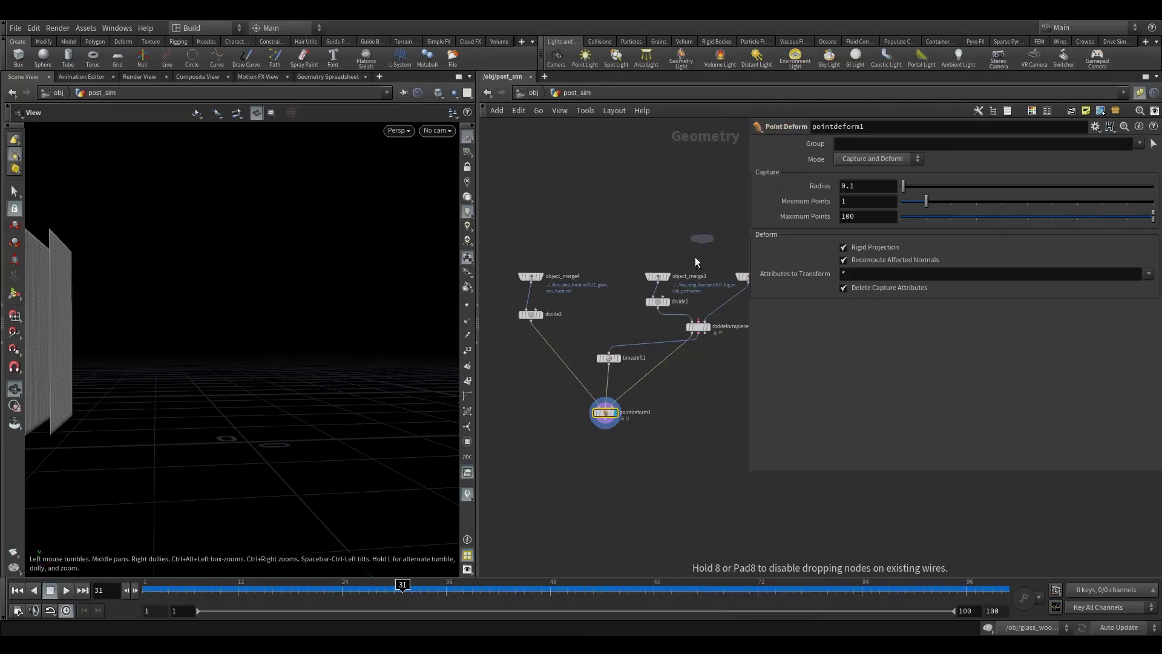
click(648, 494)
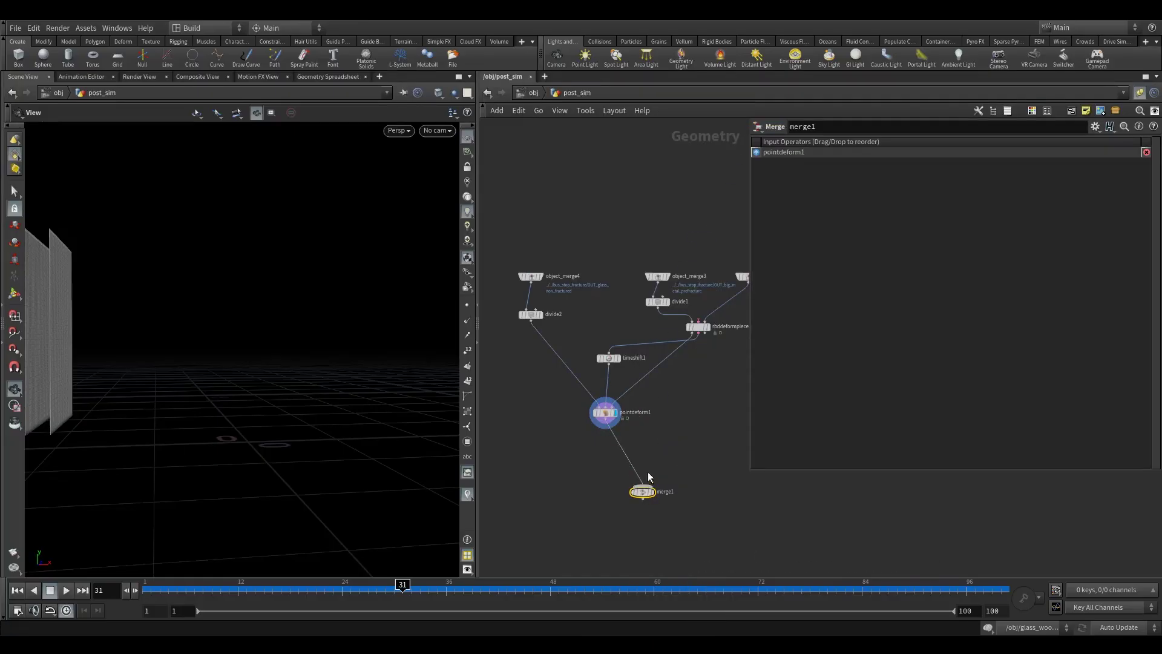
drag(695, 336, 645, 491)
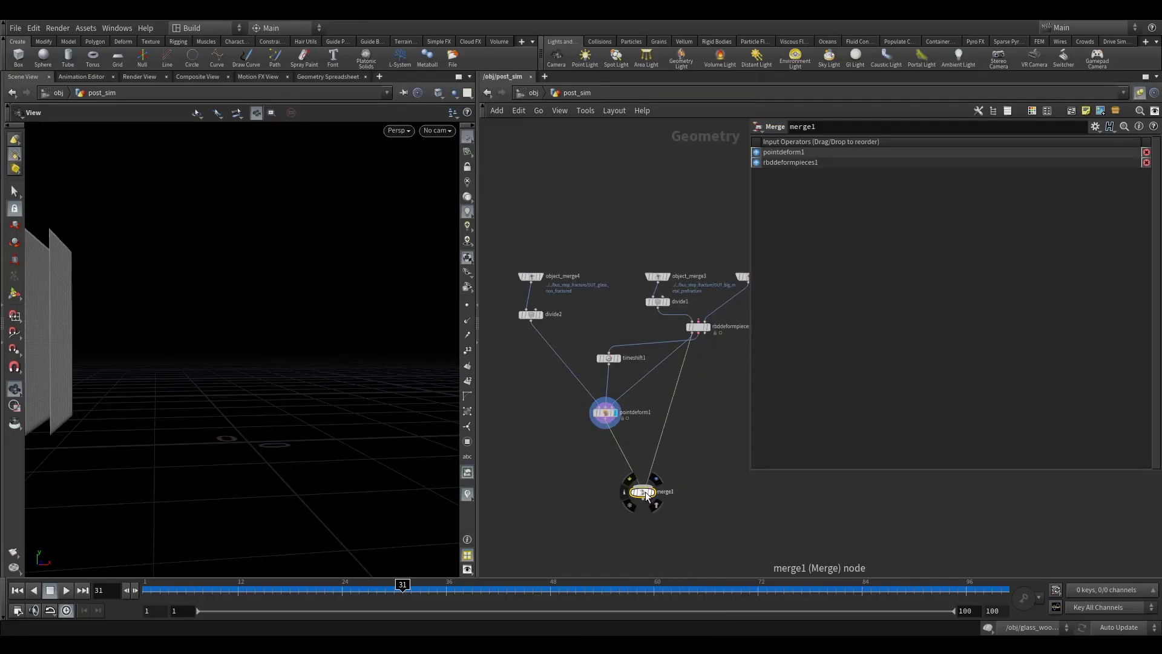
click(657, 482)
- Rewire the timeshift1 input so it comes from the first output of rbddeformpieces1
scroll(697, 333, up, 3)
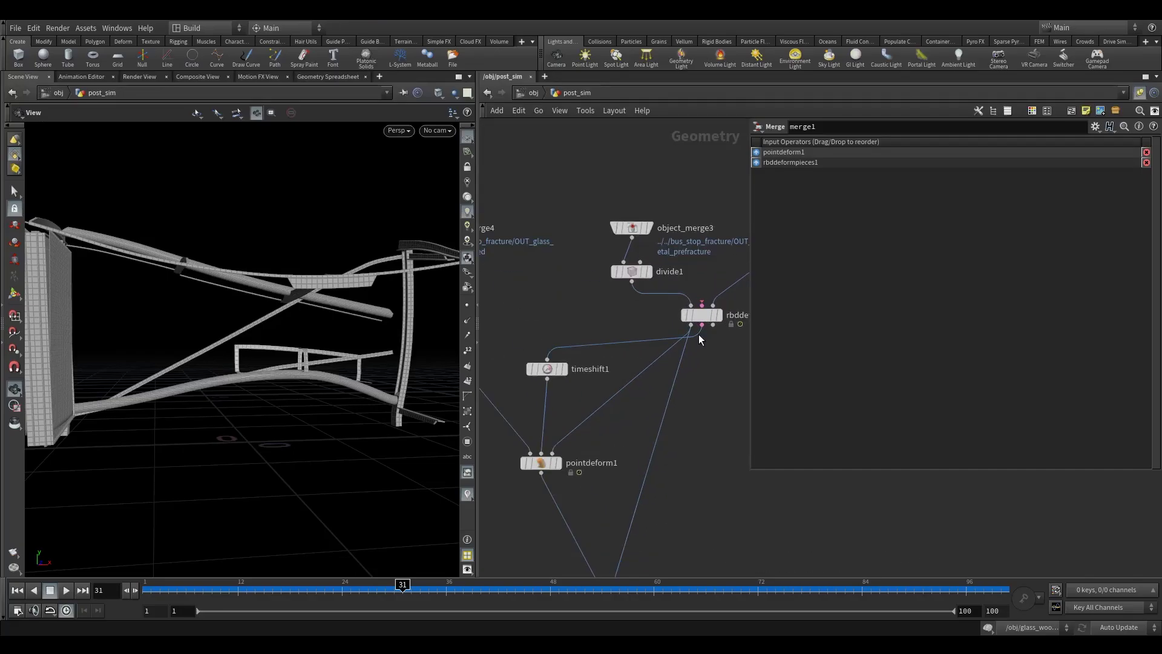
drag(699, 334, 688, 329)
scroll(721, 455, down, 5)
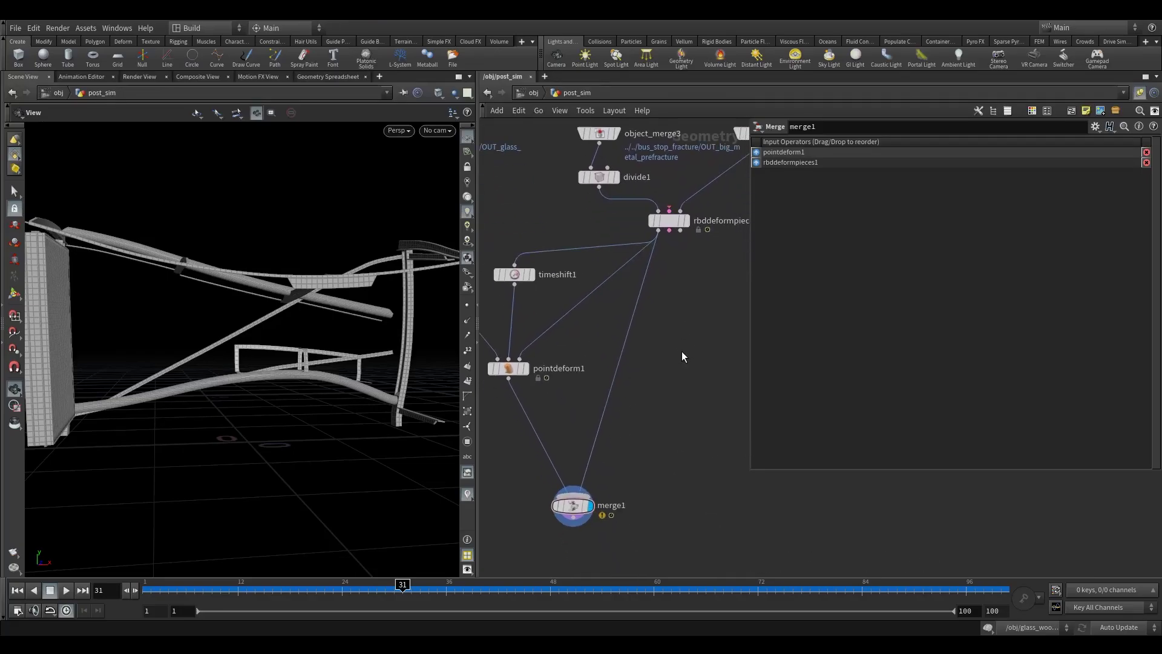
- Examine the deformed glass at several frames, both on its own and merged with the metal, to check that it follows the metal's bending
drag(272, 478, 142, 500)
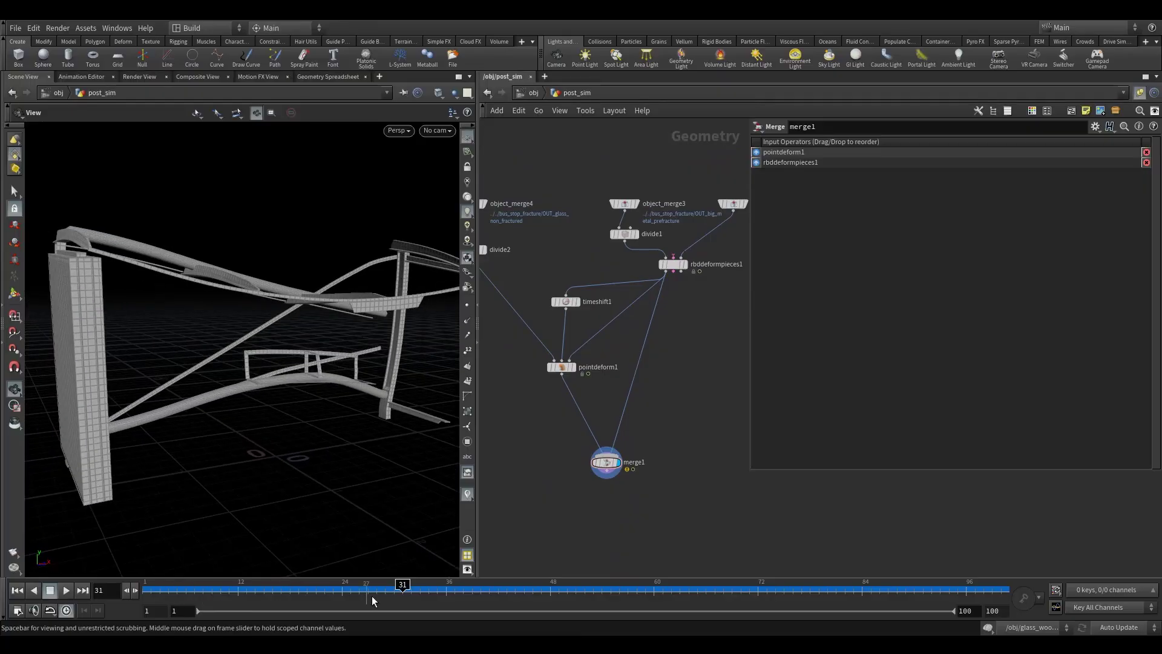
mouse_move(402, 586)
mouse_down()
mouse_move(638, 582)
mouse_move(765, 564)
mouse_move(792, 582)
mouse_up()
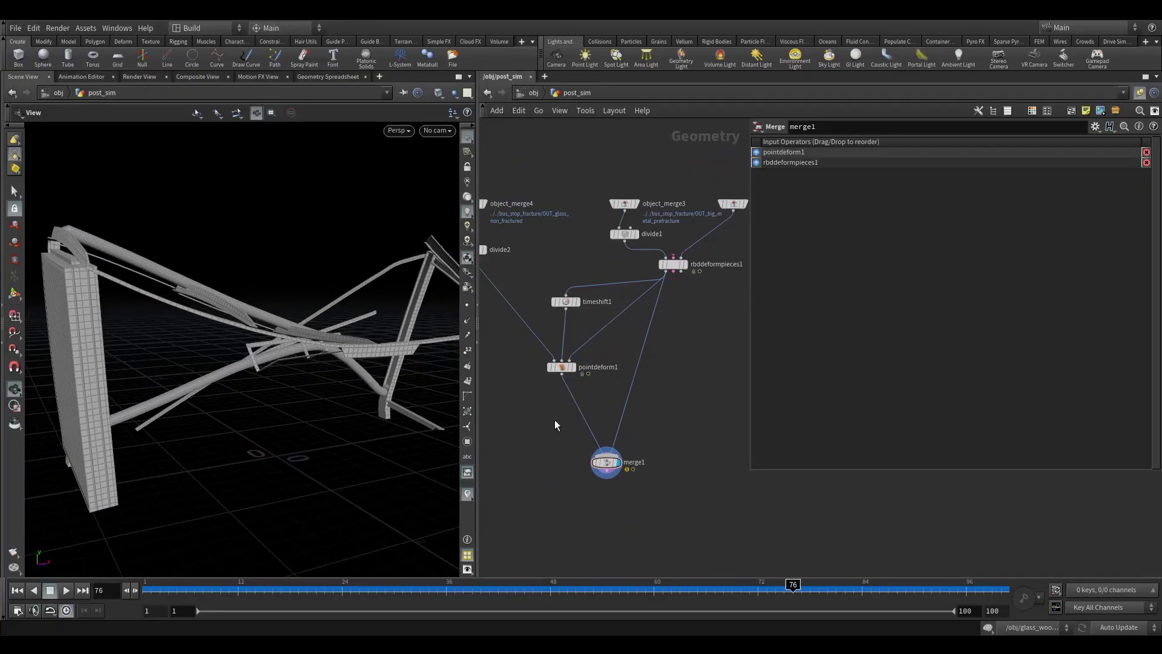
click(570, 366)
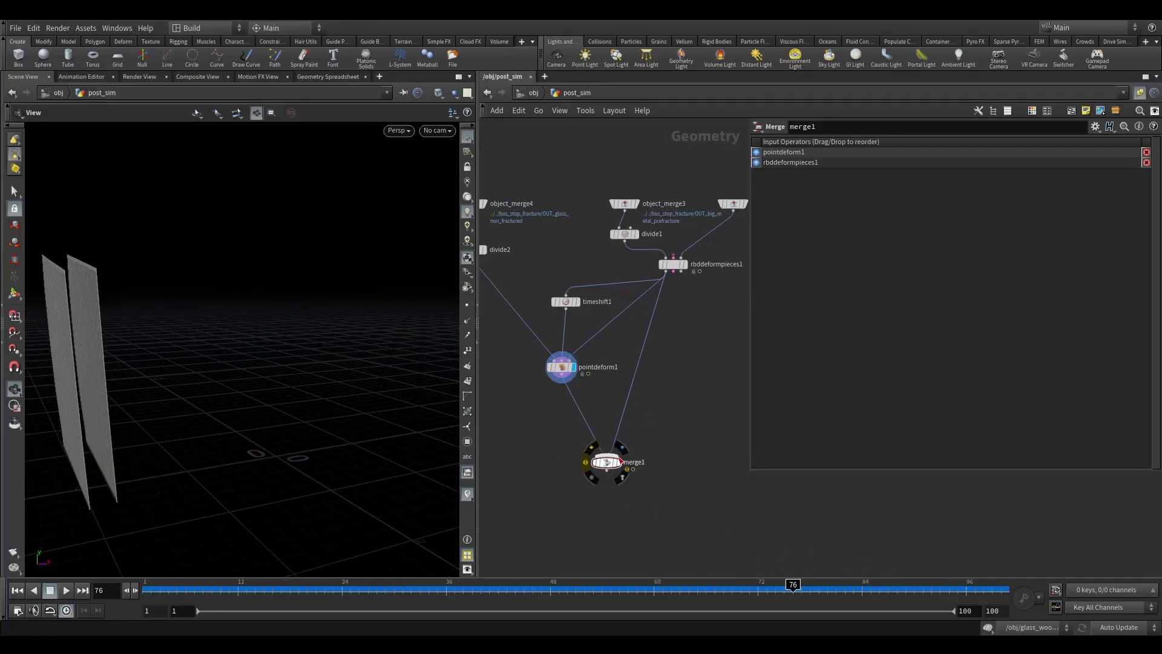
mouse_move(791, 584)
mouse_down()
mouse_move(874, 594)
mouse_move(636, 606)
mouse_move(376, 599)
mouse_up()
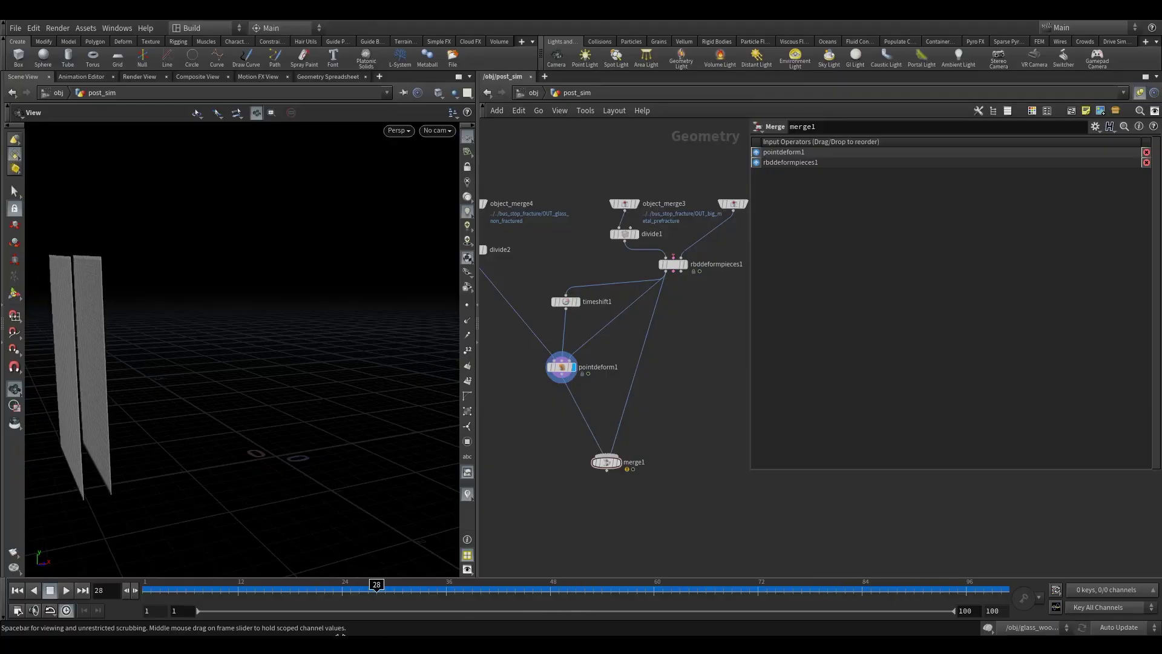
mouse_move(562, 368)
mouse_down()
mouse_move(593, 419)
mouse_move(549, 372)
mouse_up()
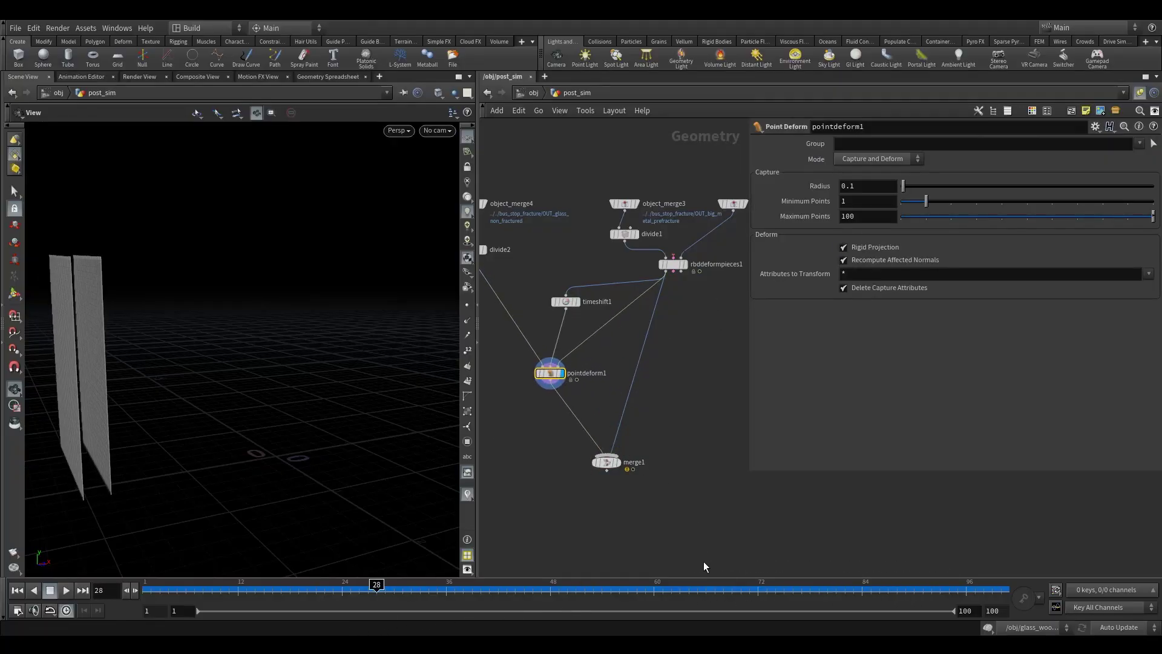
drag(734, 588, 801, 588)
drag(161, 404, 103, 384)
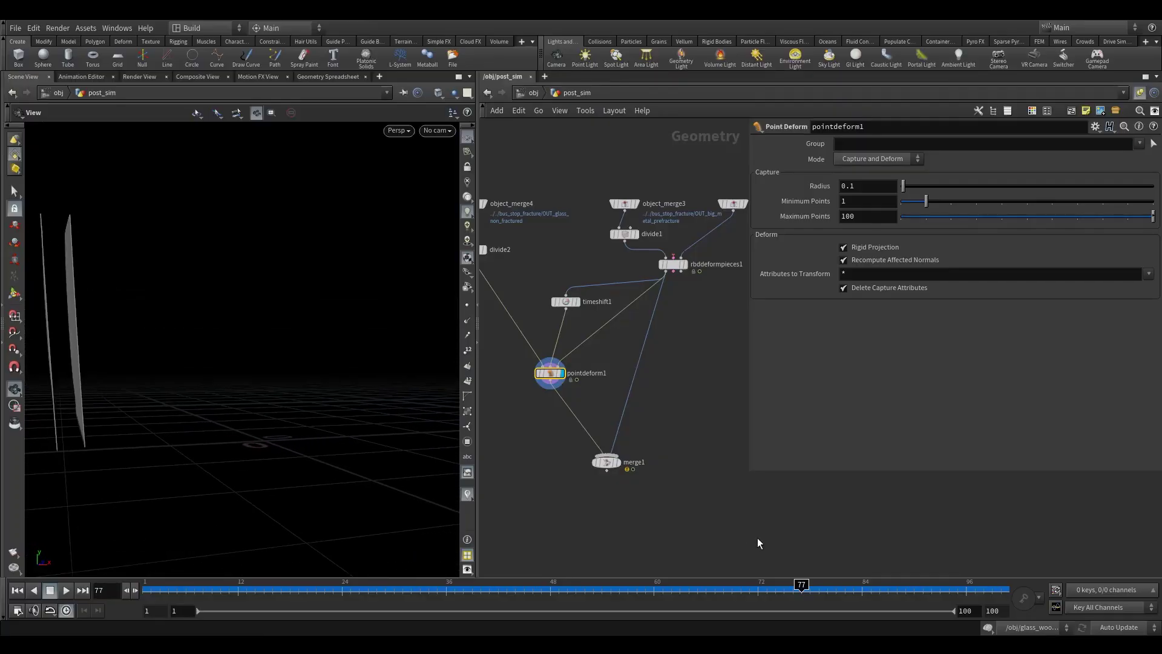
click(617, 463)
drag(393, 431, 210, 332)
drag(878, 585, 827, 585)
- Move merge1 directly beneath rbddeformpieces1 in the network
scroll(696, 423, down, 3)
middle_drag(693, 420, 601, 359)
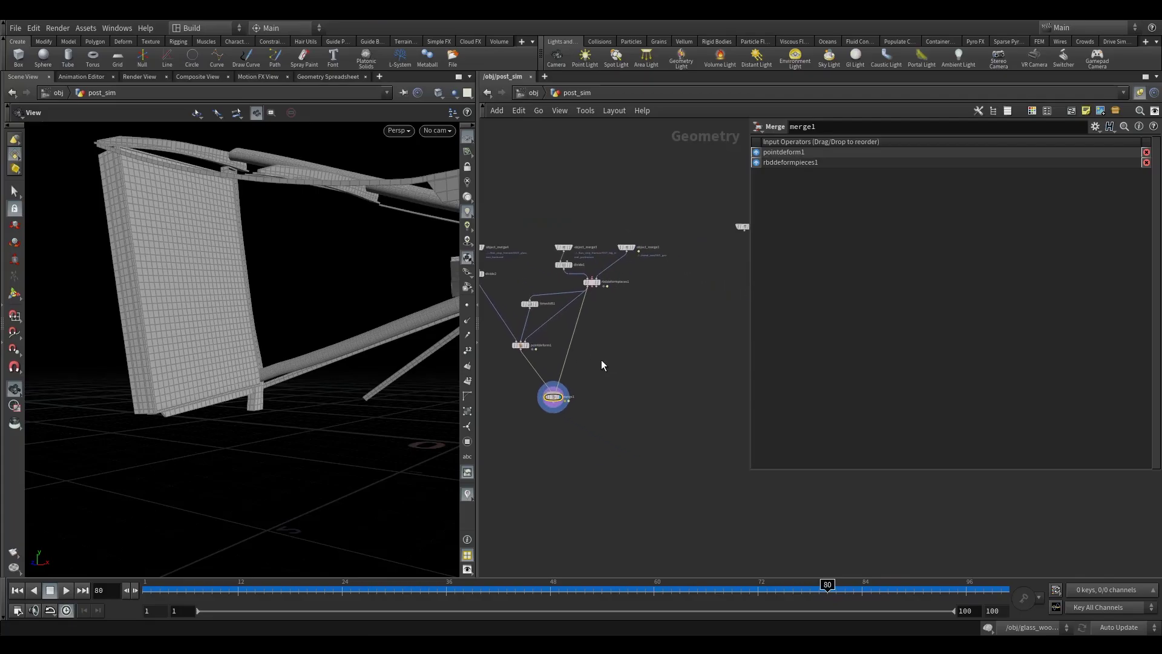
drag(551, 396, 590, 396)
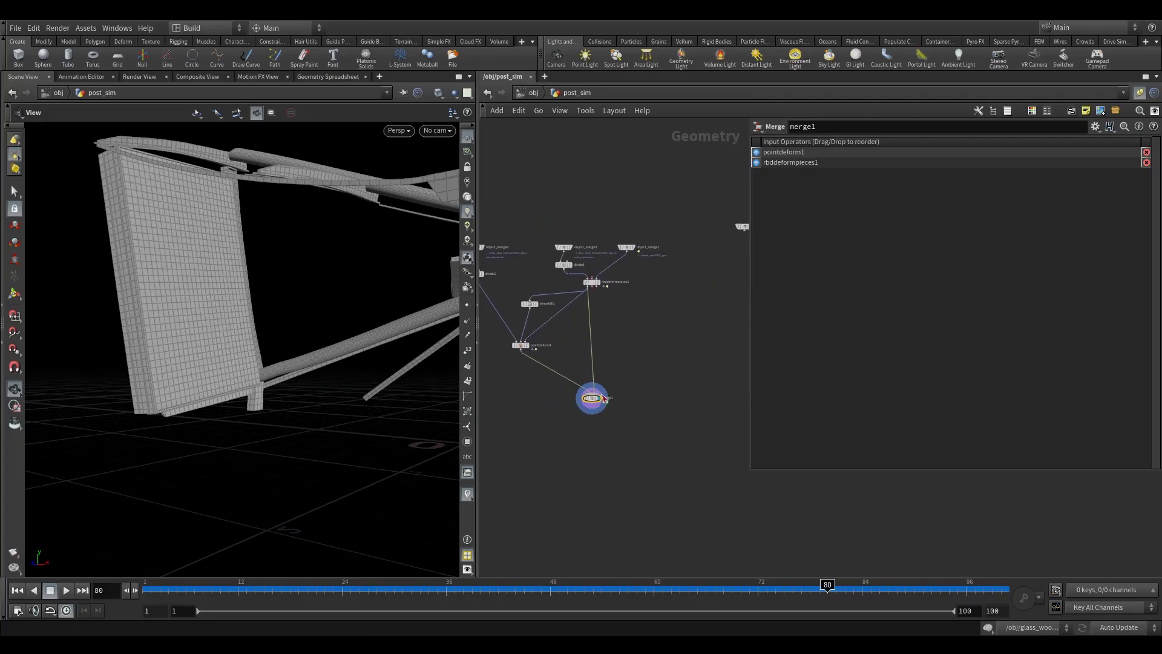
middle_drag(677, 332, 577, 337)
middle_drag(687, 228, 630, 261)
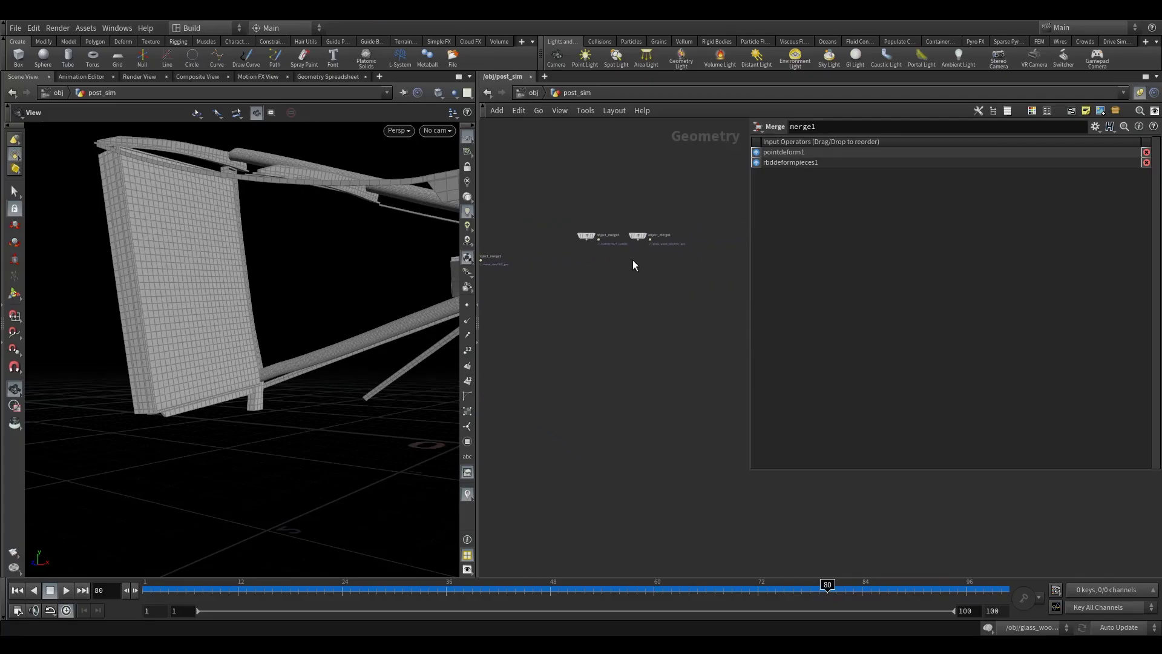
middle_drag(571, 304, 668, 290)
scroll(677, 272, down, 3)
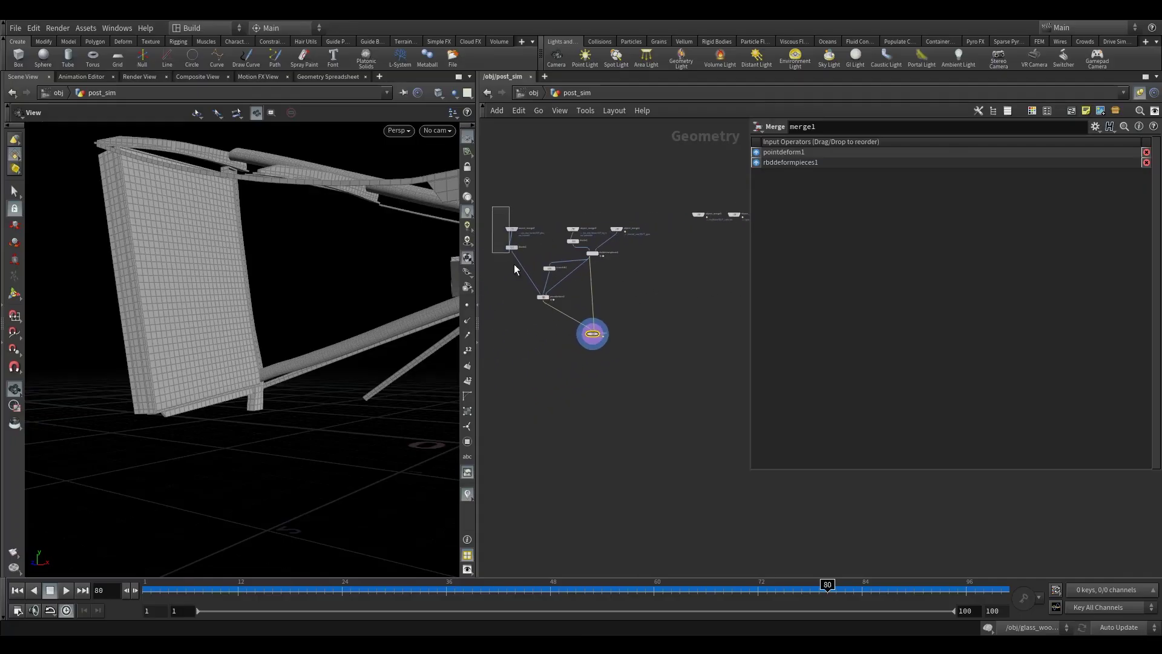